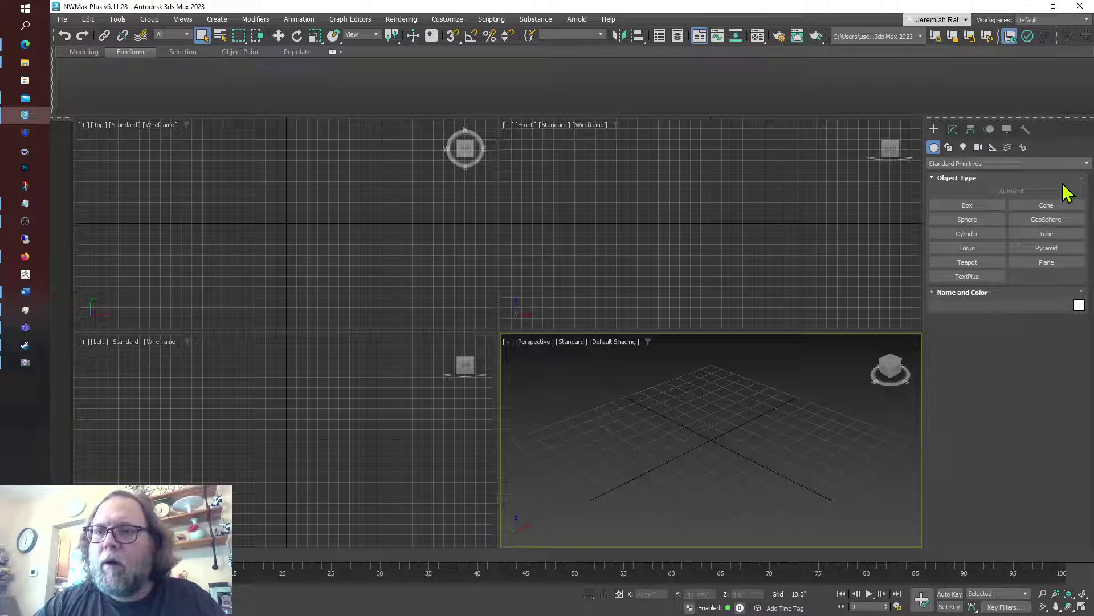
Draw a large rectangular plane in the Top viewport
{"action": "left_click", "coordinate": [1047, 262]}
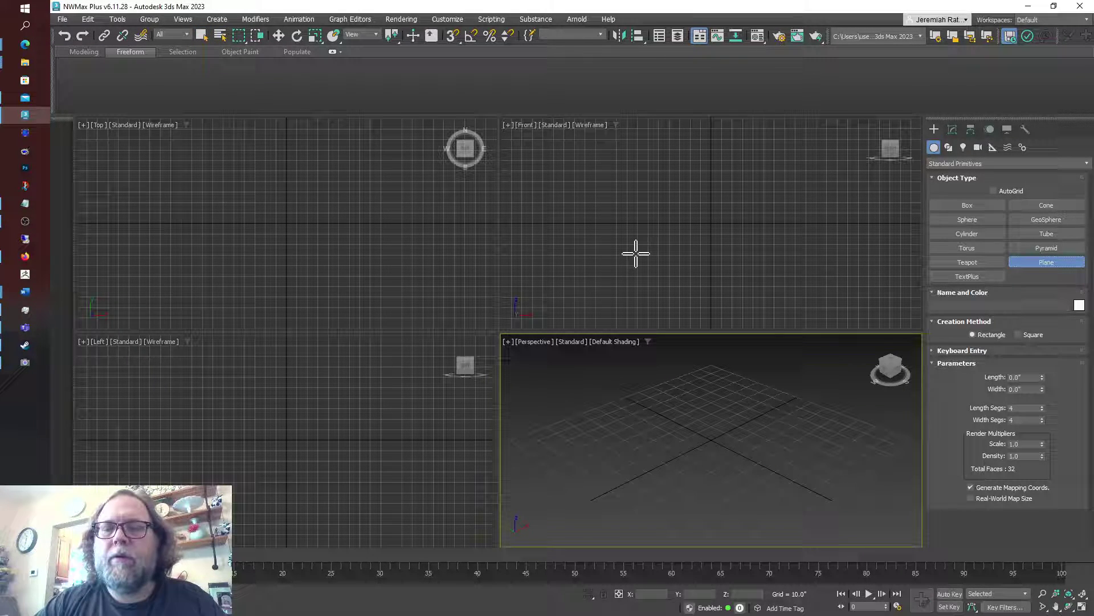
{"action": "left_click", "coordinate": [127, 139]}
{"action": "left_click_drag", "start_coordinate": [127, 138], "coordinate": [450, 308]}
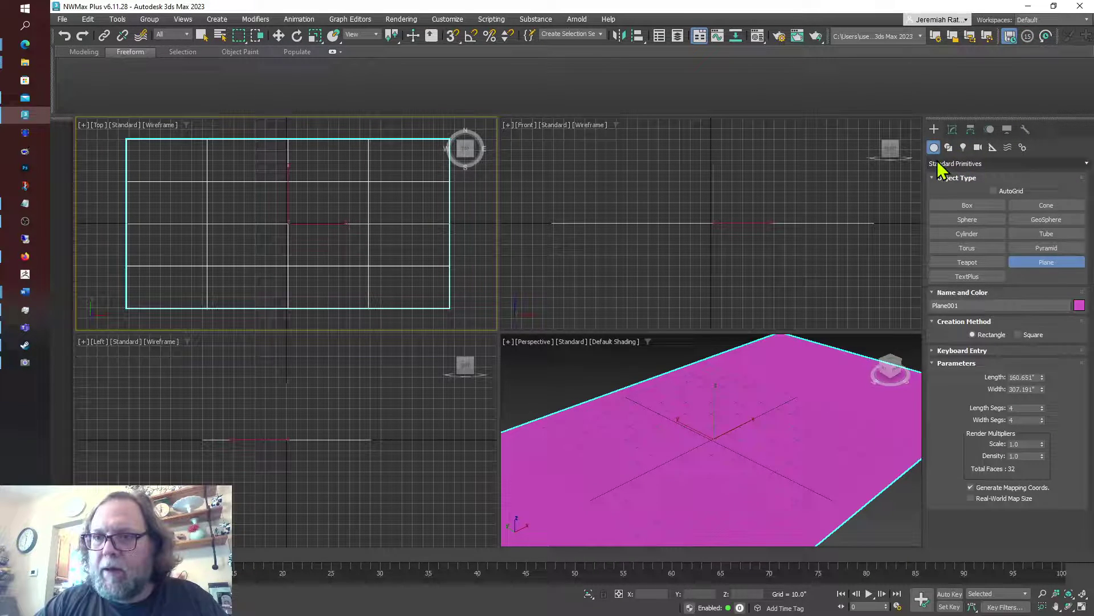
Add a small sphere at the plane's left end, then deselect it and view the plane from above
{"action": "left_click", "coordinate": [975, 221]}
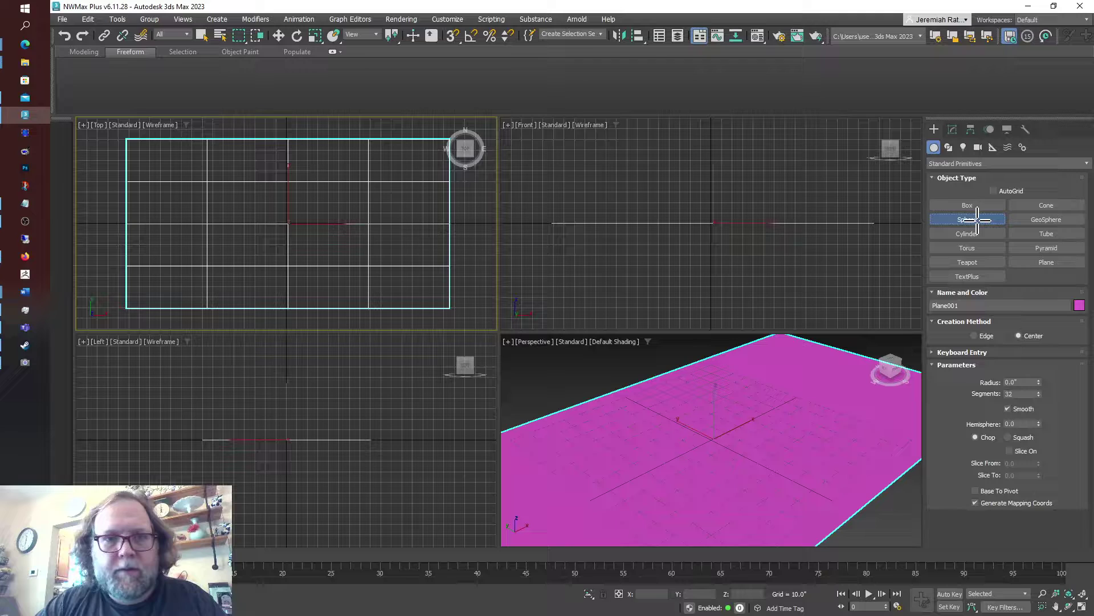
{"action": "left_click_drag", "start_coordinate": [608, 210], "coordinate": [616, 225]}
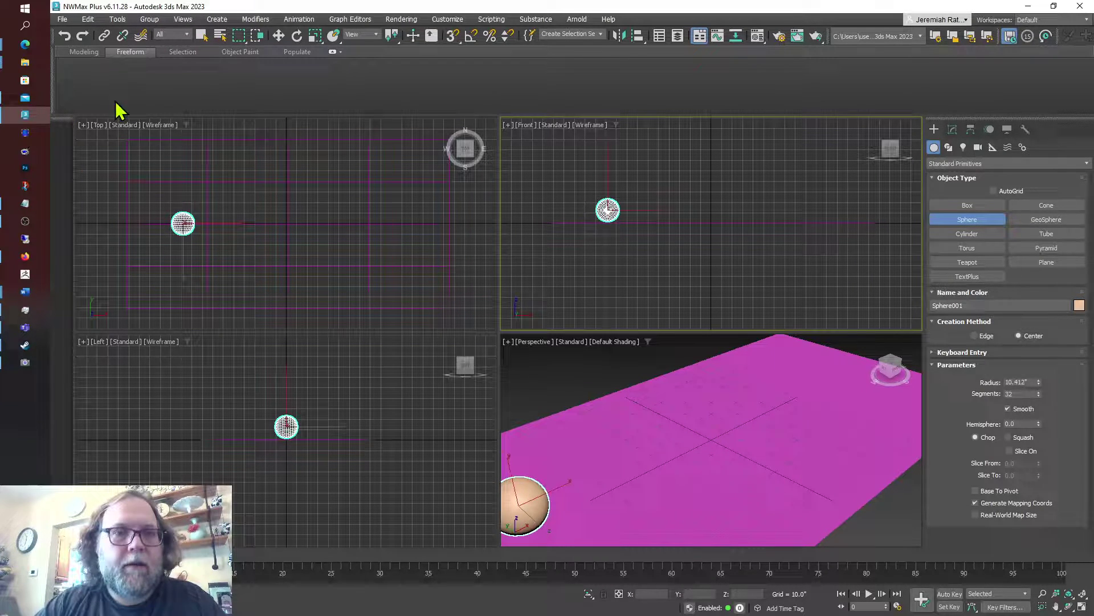
{"action": "left_click", "coordinate": [279, 36]}
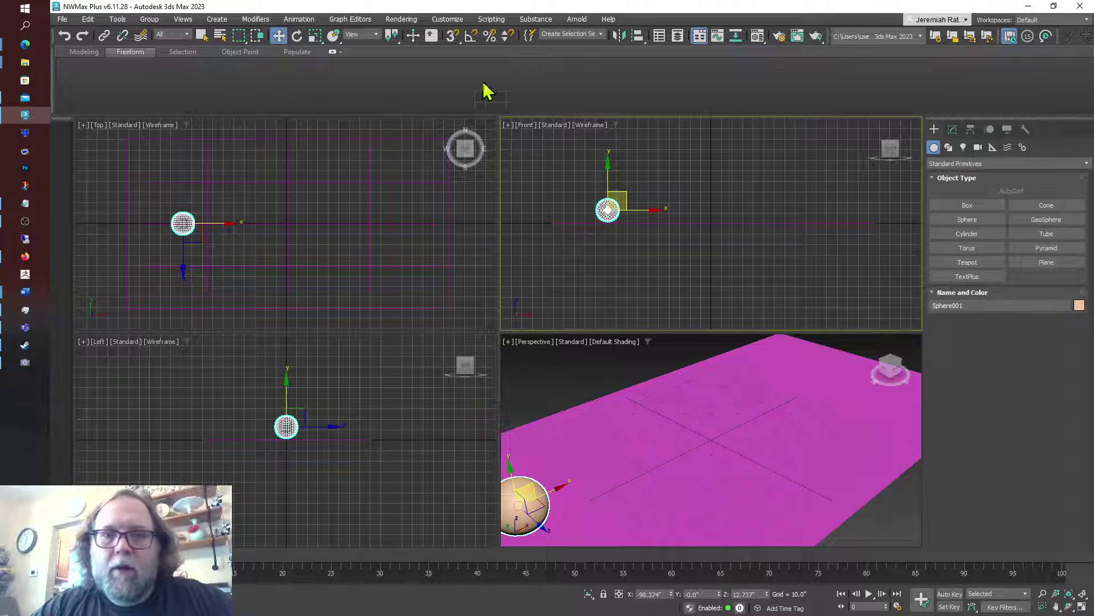
{"action": "left_click", "coordinate": [661, 149]}
{"action": "left_click_drag", "start_coordinate": [892, 371], "coordinate": [892, 393]}
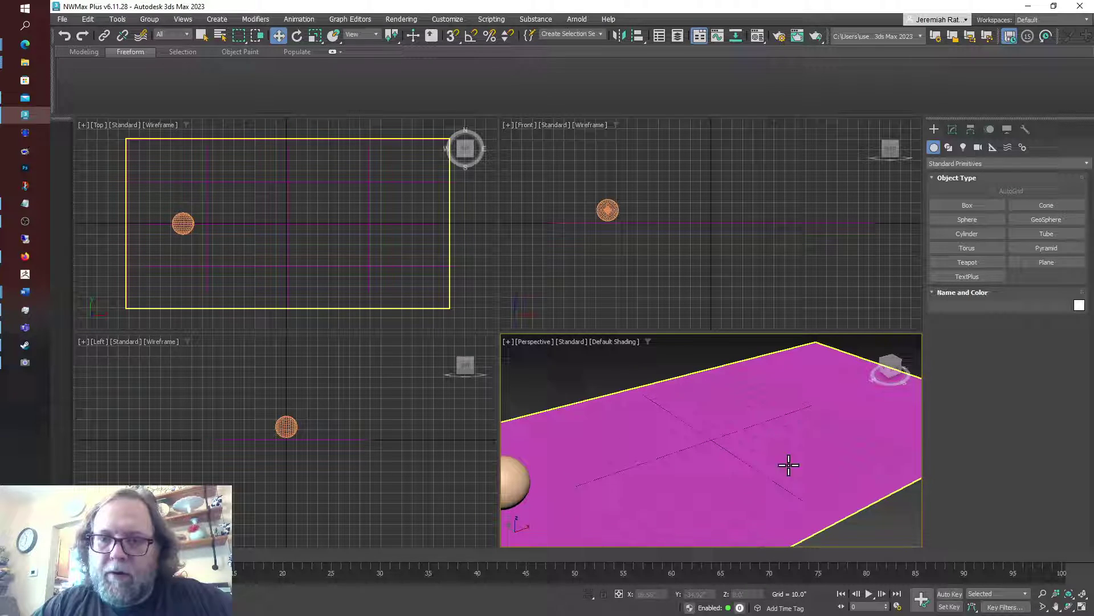
{"action": "scroll", "coordinate": [686, 476], "scroll_direction": "down", "scroll_amount": 3}
{"action": "left_click", "coordinate": [706, 379]}
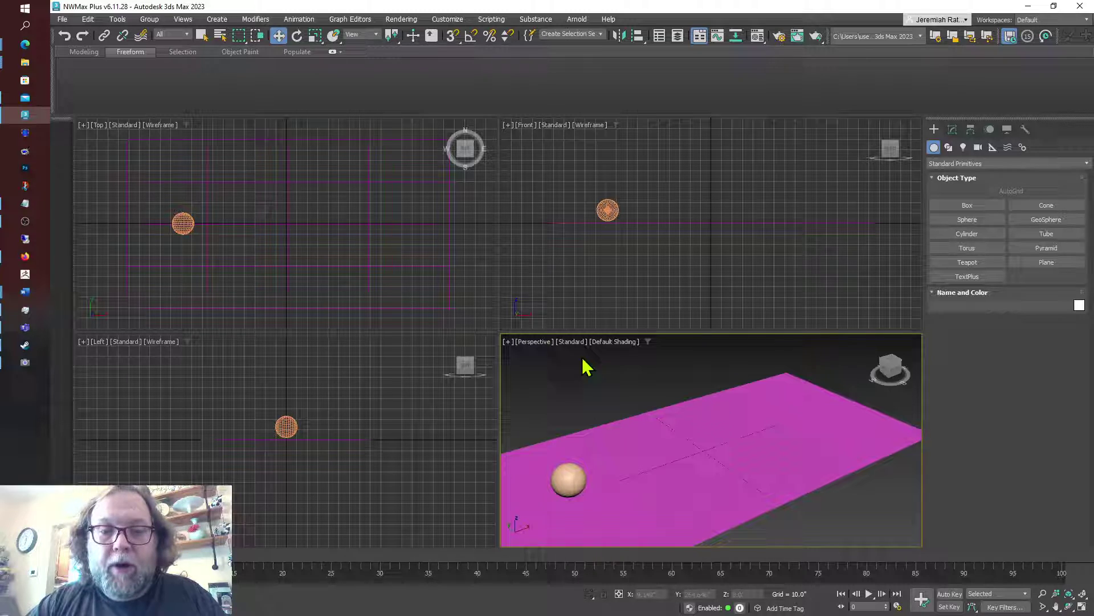
{"action": "left_click", "coordinate": [622, 419]}
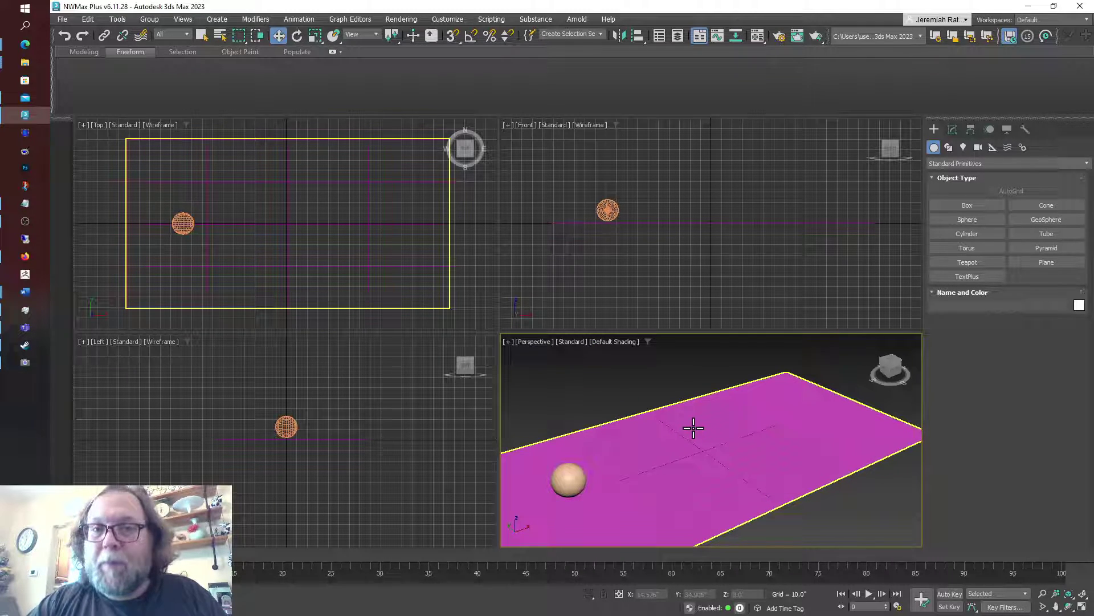
{"action": "left_click", "coordinate": [549, 434]}
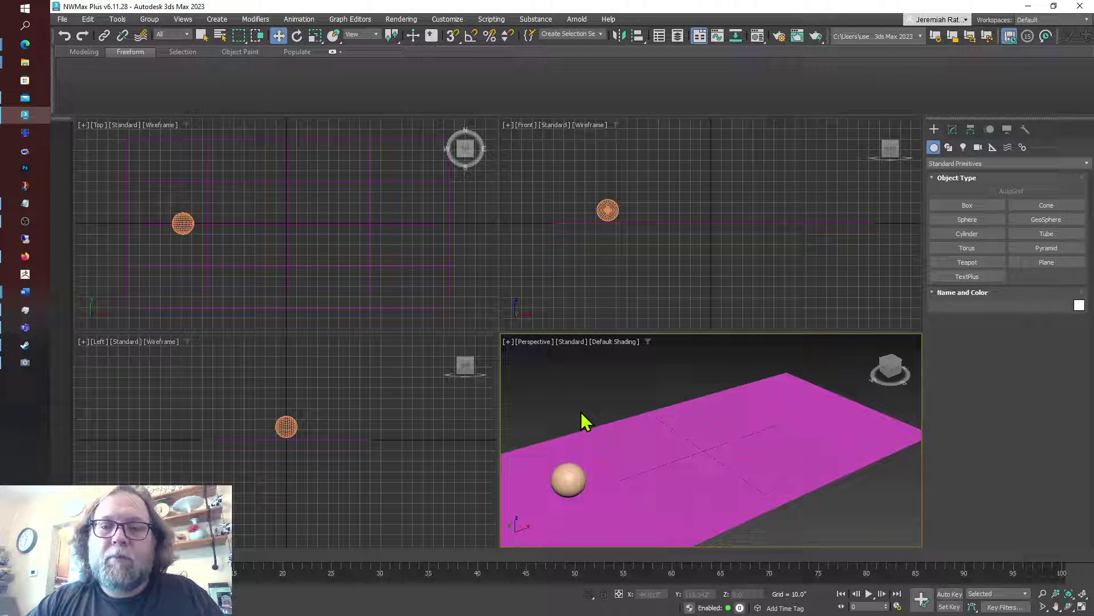
{"action": "left_click", "coordinate": [517, 438]}
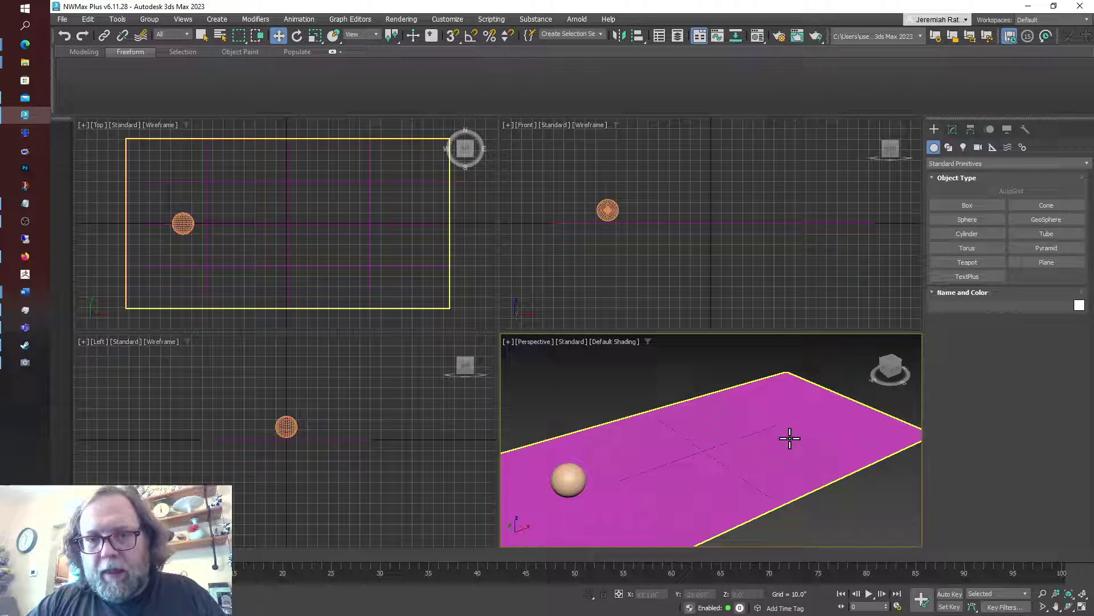
{"action": "left_click", "coordinate": [684, 371]}
{"action": "left_click", "coordinate": [679, 459]}
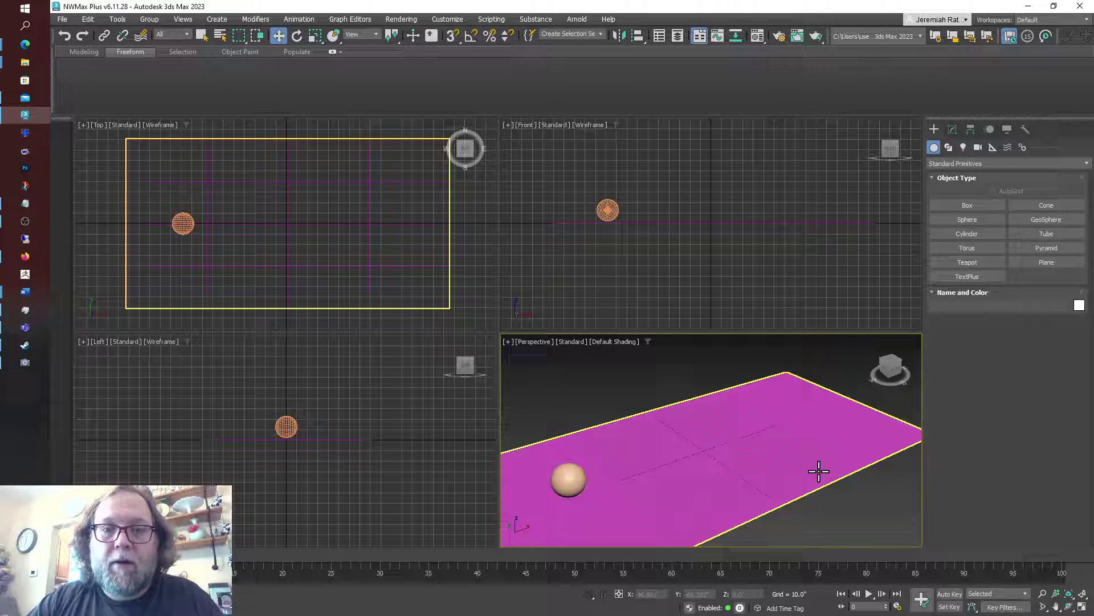
{"action": "left_click", "coordinate": [898, 379]}
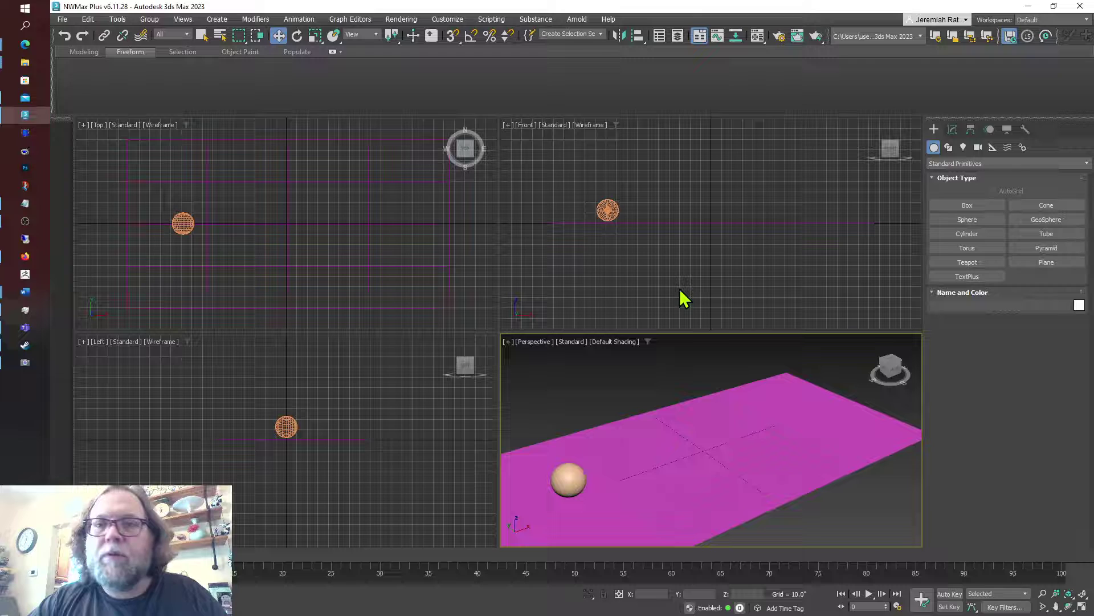
{"action": "left_click", "coordinate": [616, 212]}
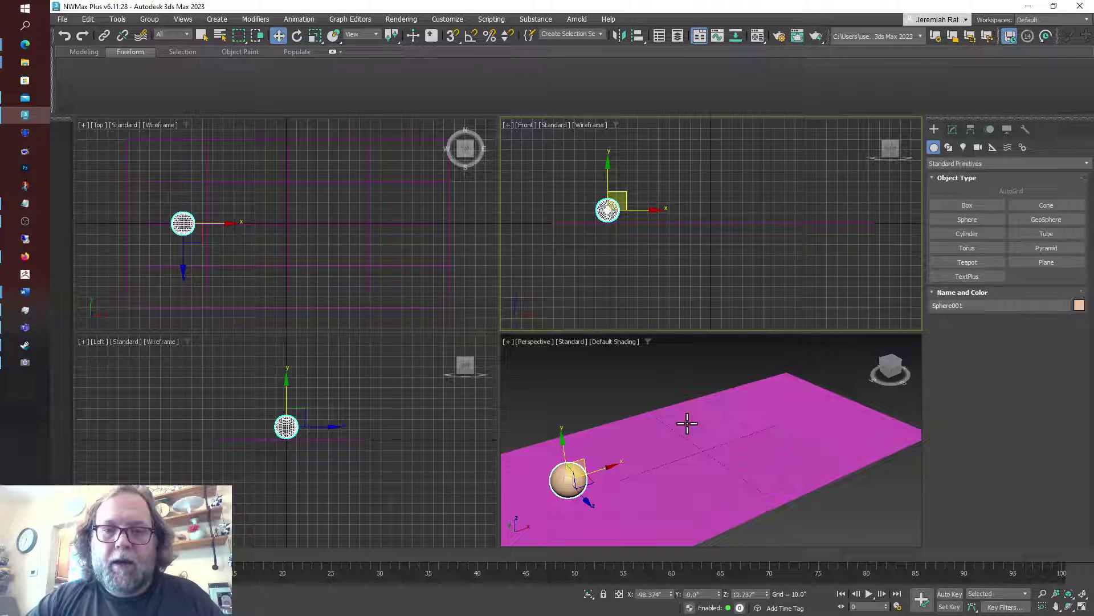
Select the sphere resting on the magenta plane
{"action": "left_click", "coordinate": [639, 427]}
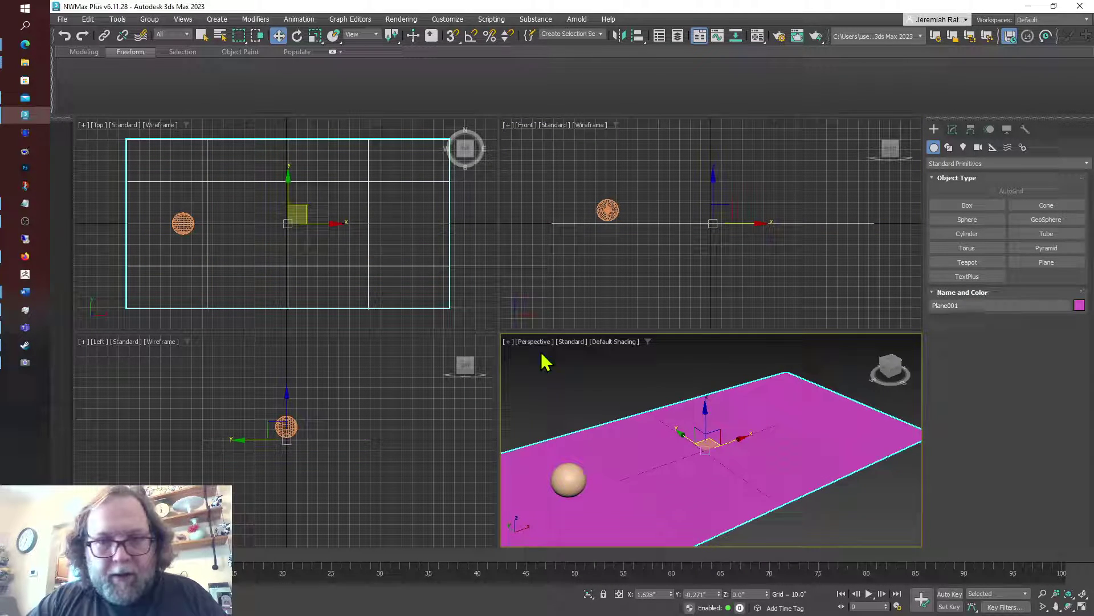
{"action": "left_click", "coordinate": [568, 479]}
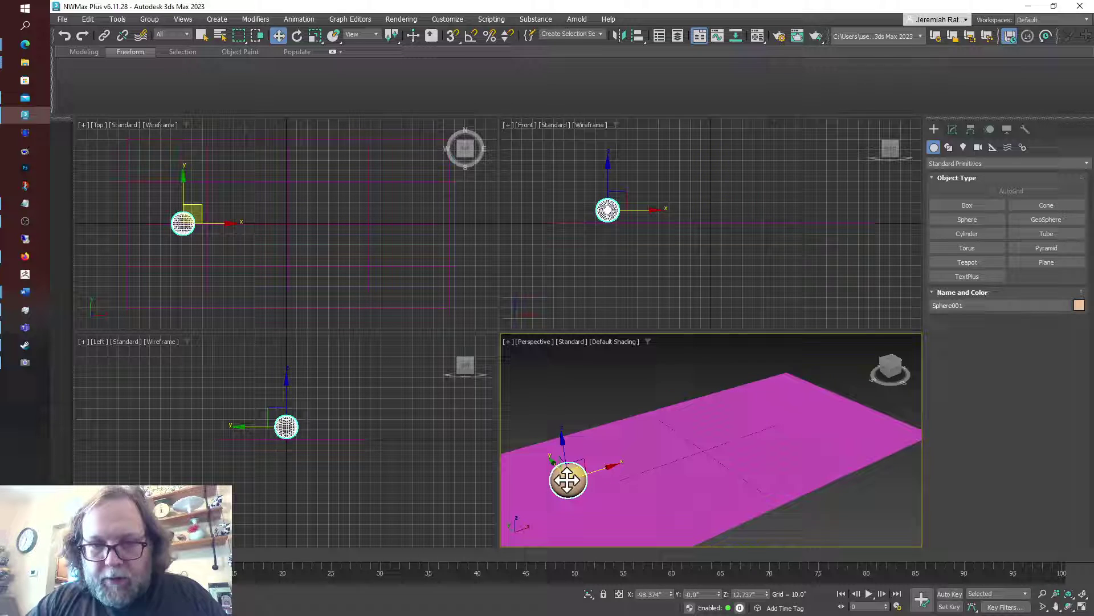
{"action": "left_click", "coordinate": [612, 403]}
{"action": "left_click", "coordinate": [569, 479]}
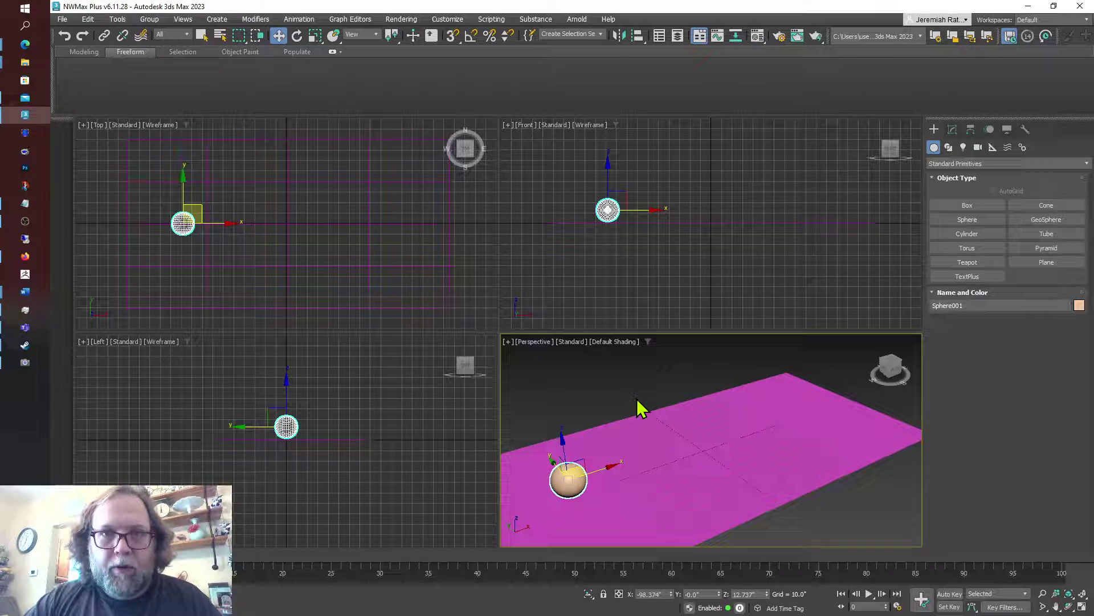
Switch the reference coordinate system from View to Local, then to World
{"action": "left_click", "coordinate": [375, 35]}
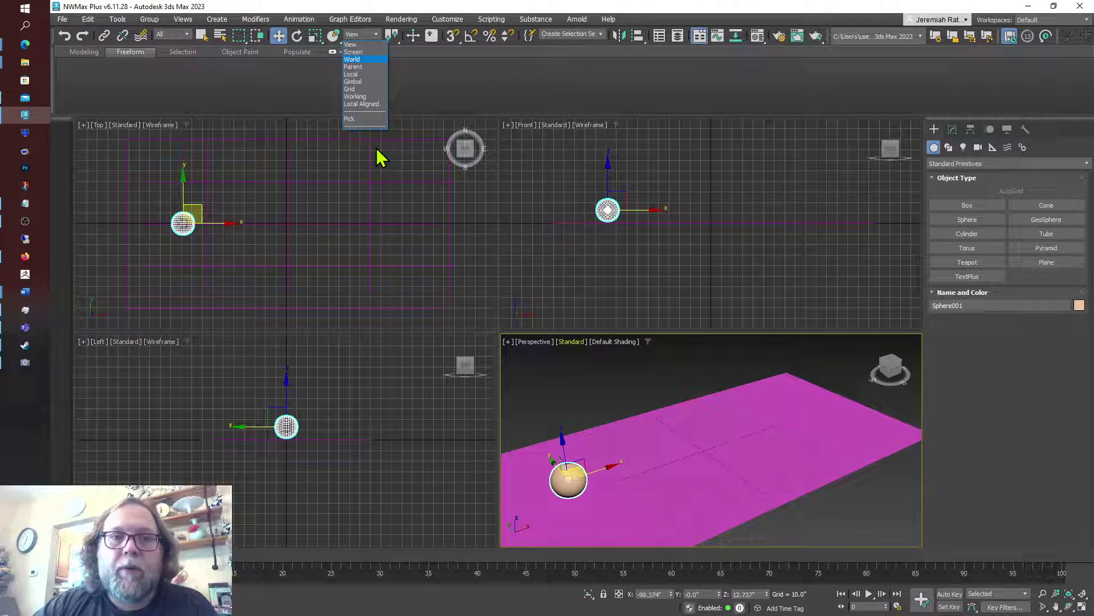
{"action": "left_click", "coordinate": [357, 76]}
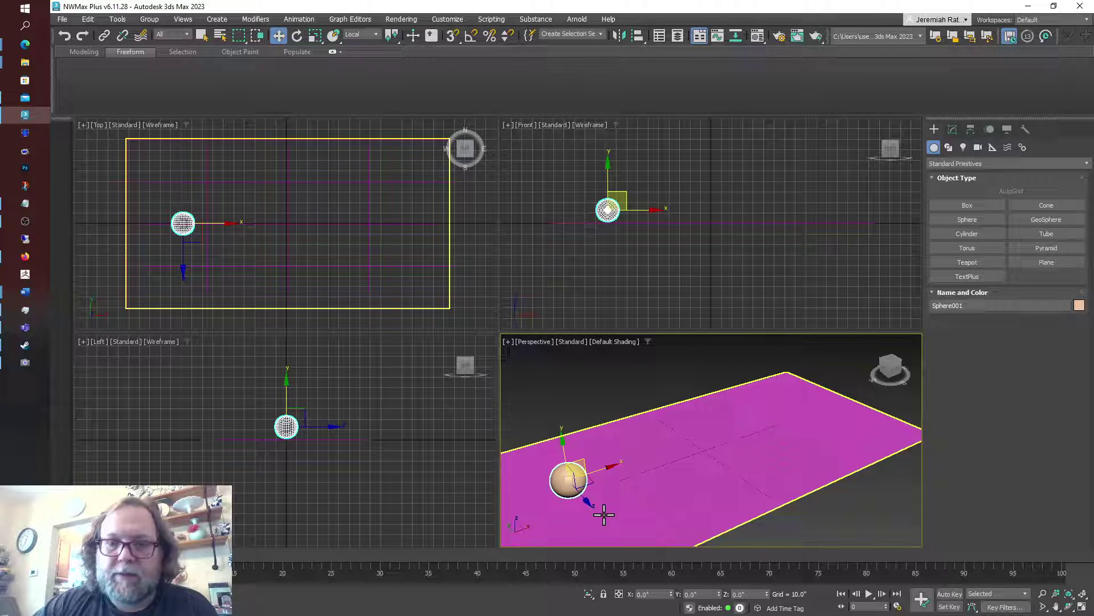
{"action": "left_click", "coordinate": [359, 34]}
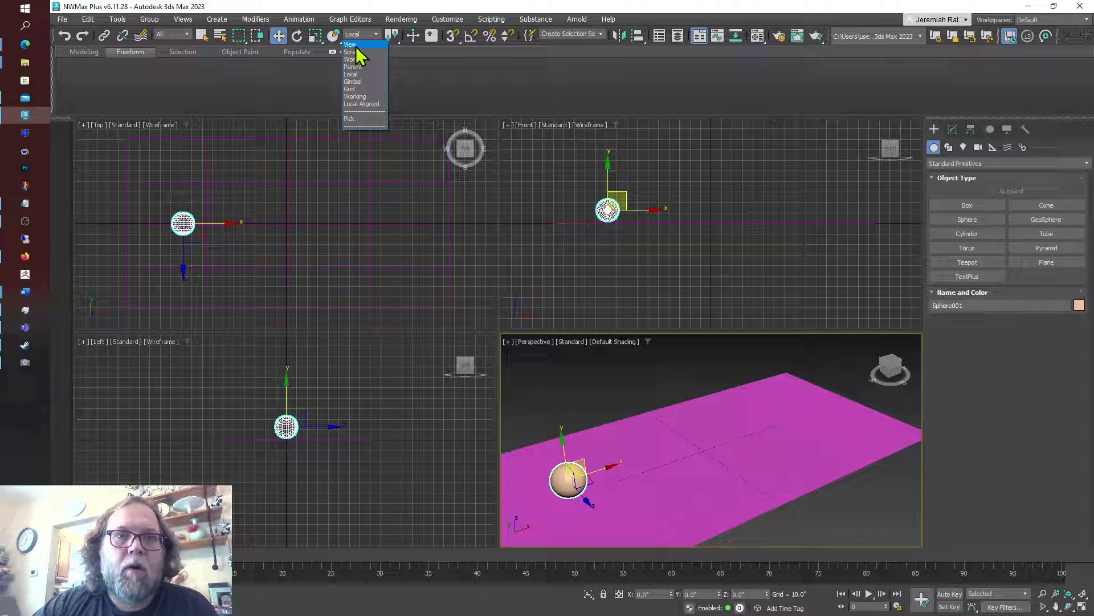
{"action": "left_click", "coordinate": [358, 60]}
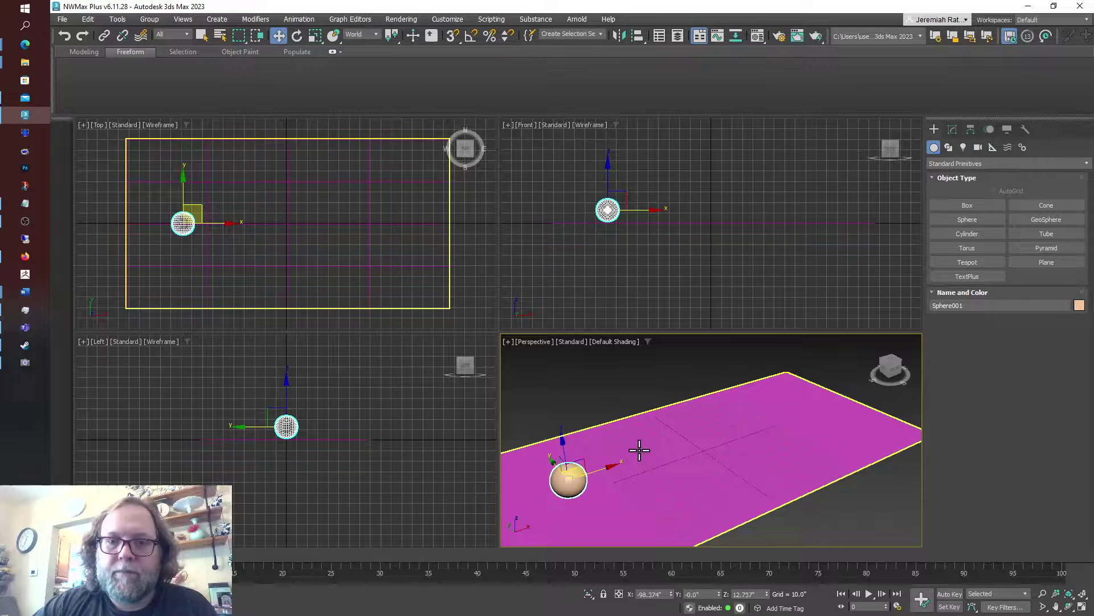
{"action": "left_click", "coordinate": [375, 35]}
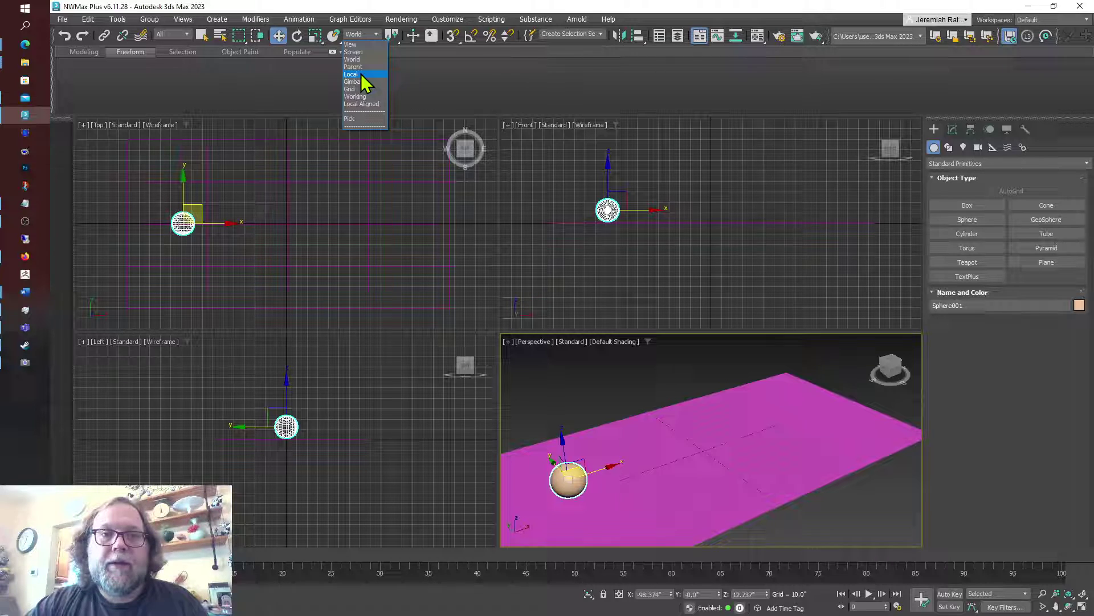
{"action": "left_click", "coordinate": [594, 353]}
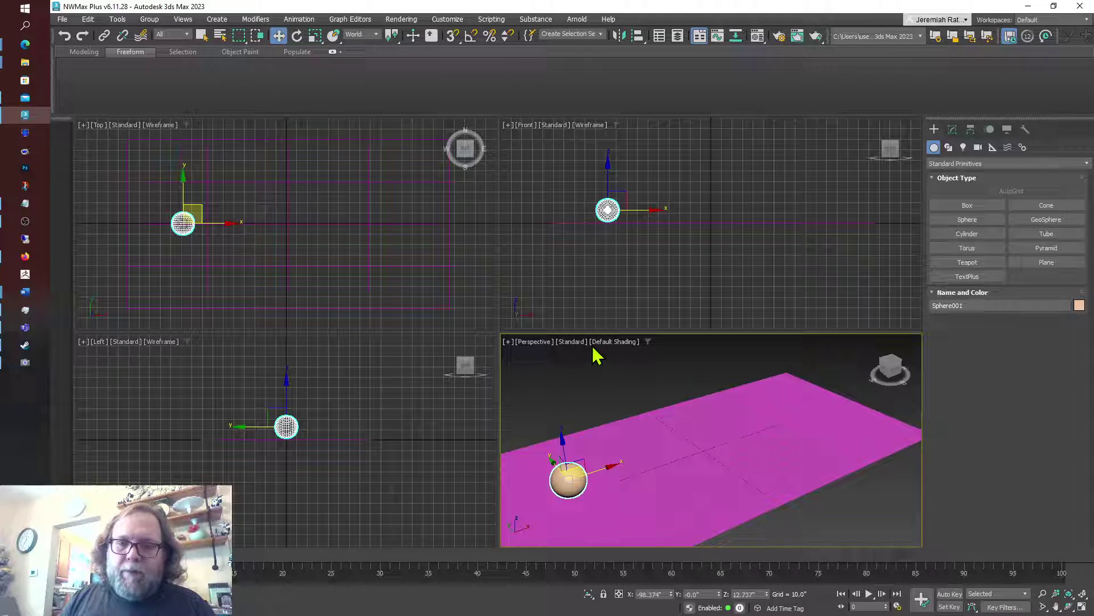
{"action": "left_click", "coordinate": [615, 262]}
{"action": "left_click", "coordinate": [610, 211]}
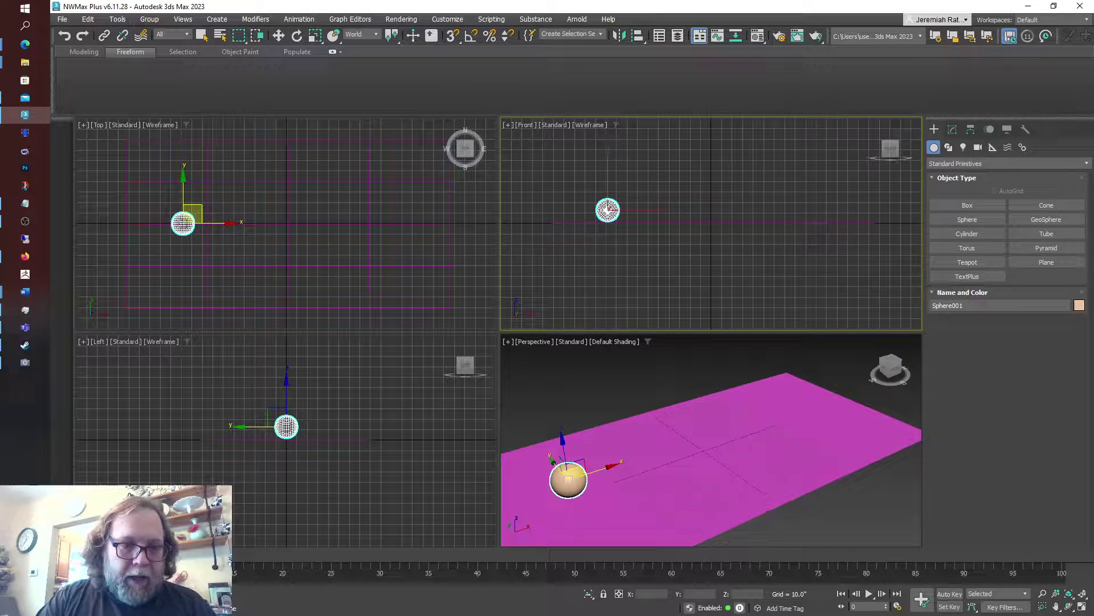
{"action": "left_click", "coordinate": [393, 513]}
{"action": "left_click_drag", "start_coordinate": [398, 552], "coordinate": [354, 536]}
{"action": "key", "text": "ctrl+z"}
{"action": "key", "text": "w"}
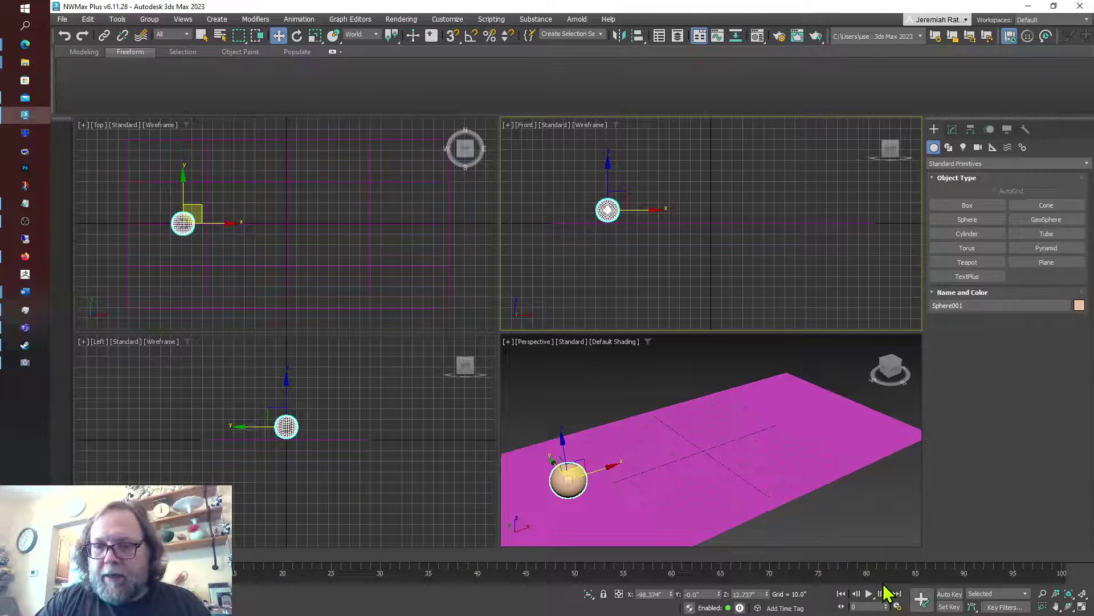
{"action": "left_click", "coordinate": [898, 608]}
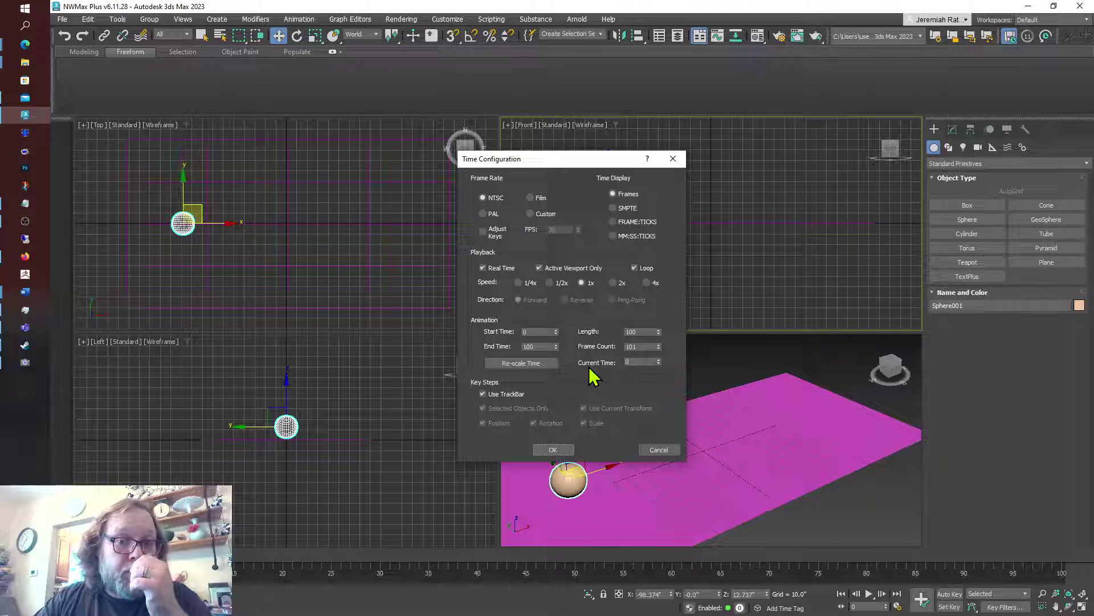
{"action": "left_click", "coordinate": [673, 158]}
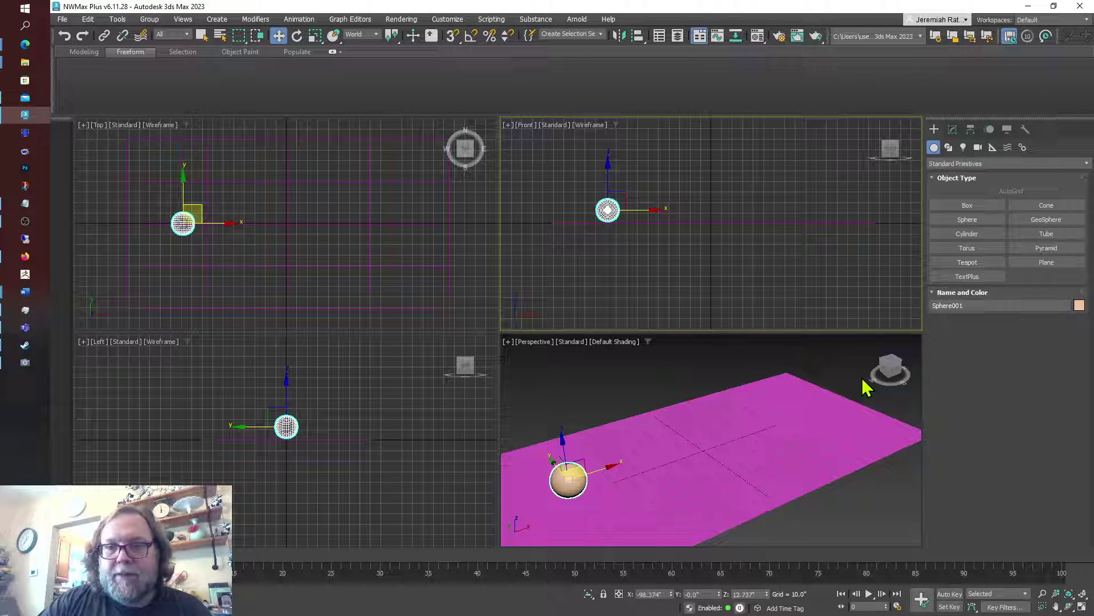
Turn on Auto Key at frame 0 and deselect the sphere
{"action": "left_click", "coordinate": [956, 594]}
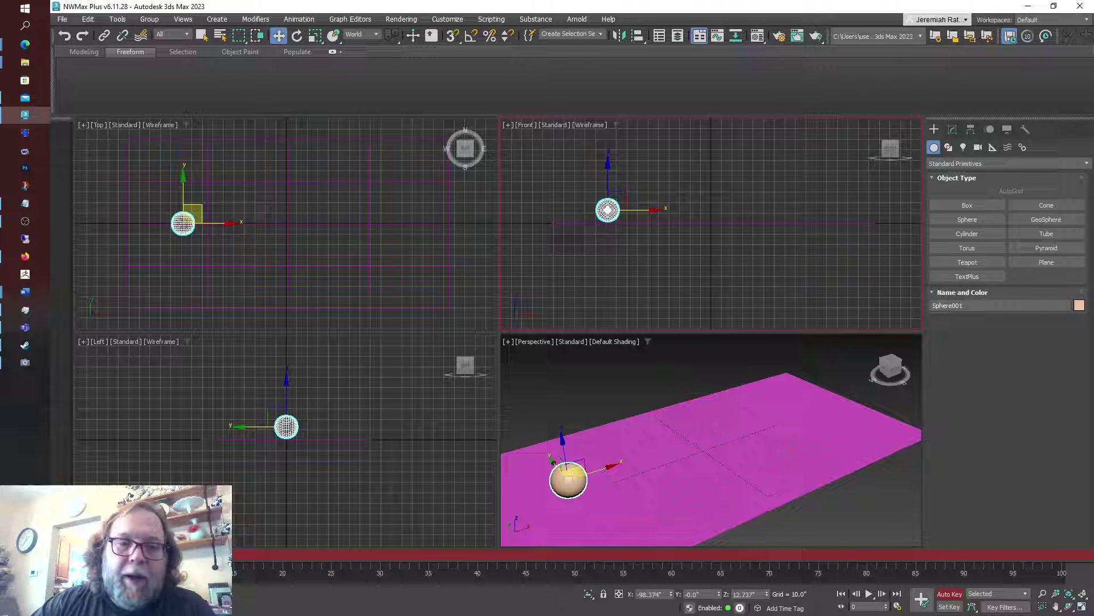
{"action": "key", "text": "ctrl+d"}
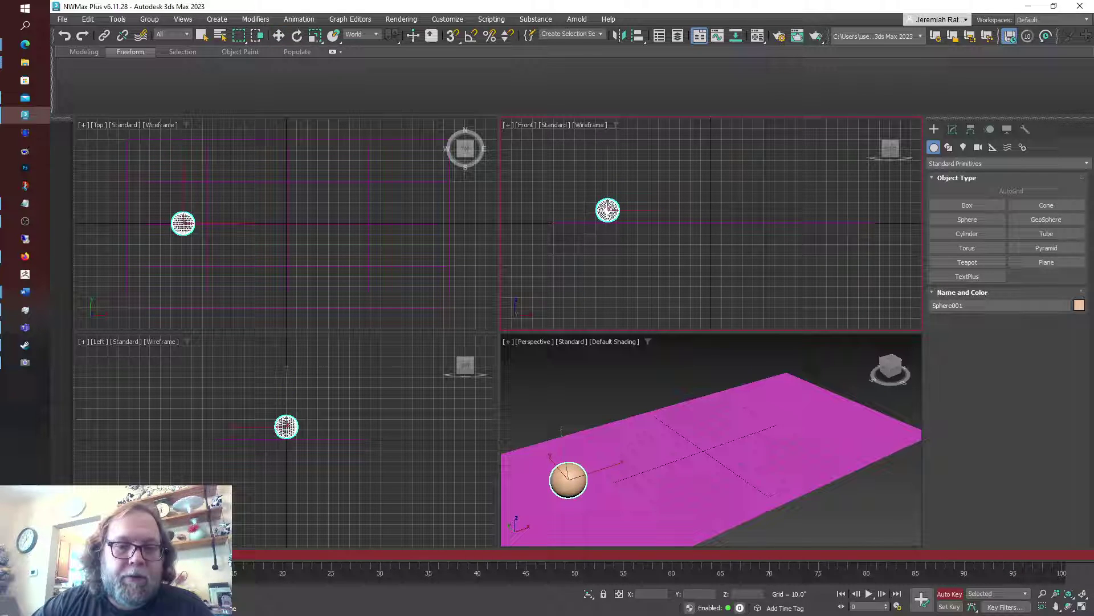
At frame 30, raise the sphere upward on Z to record a position key
{"action": "left_click_drag", "start_coordinate": [288, 557], "coordinate": [384, 576]}
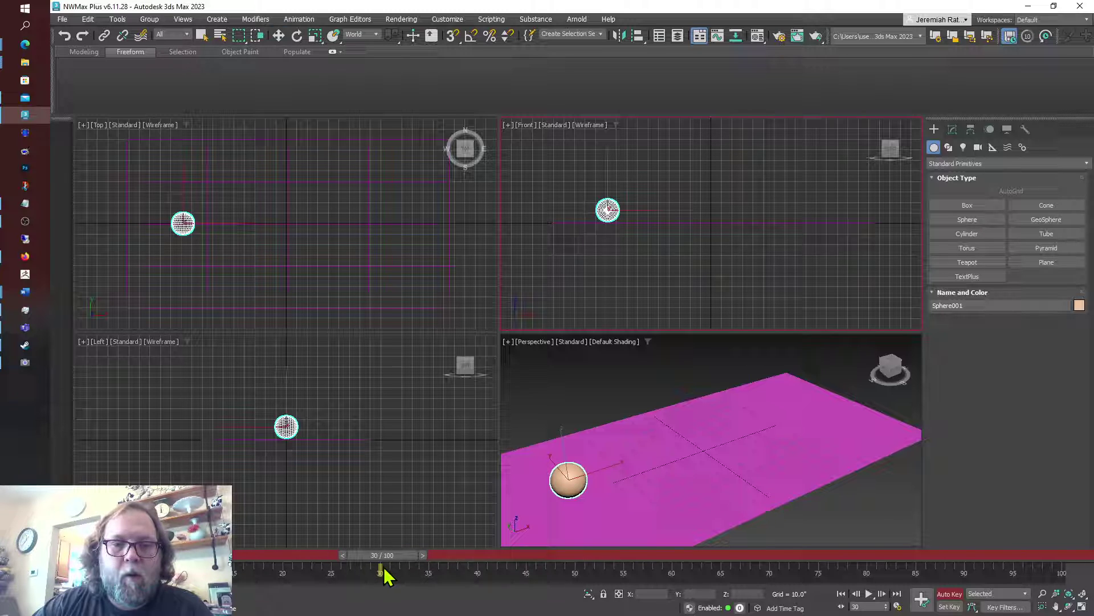
{"action": "key", "text": "w"}
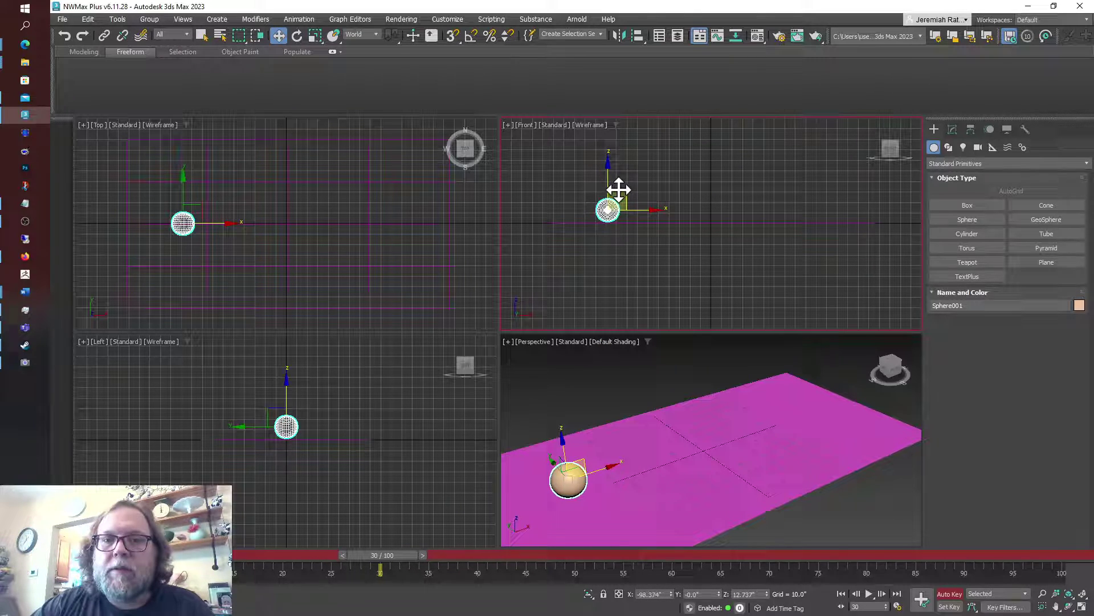
{"action": "left_click_drag", "start_coordinate": [606, 182], "coordinate": [603, 125]}
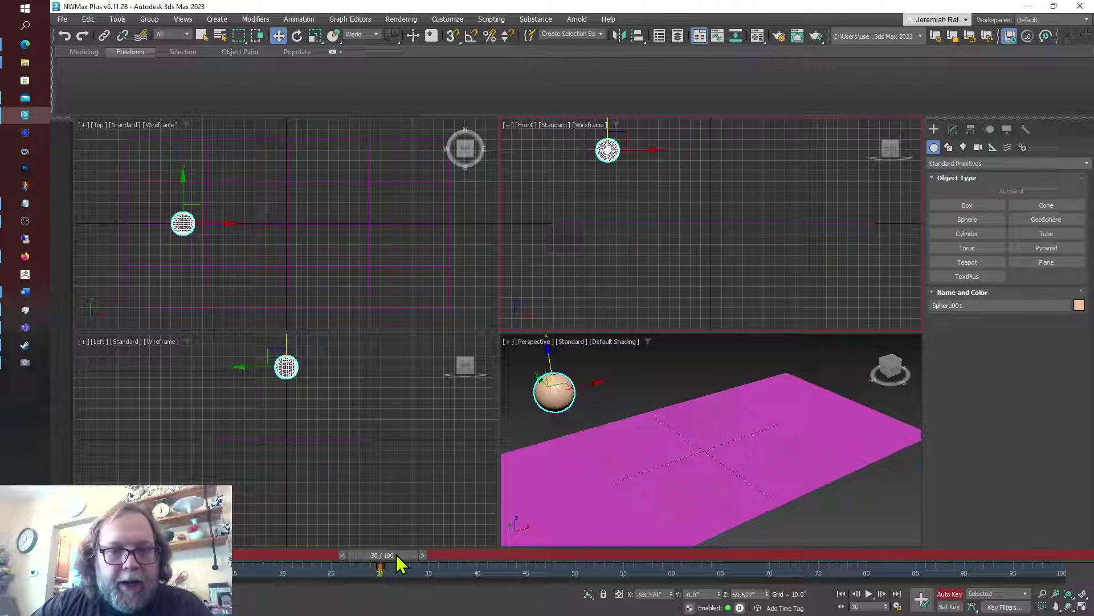
Play back and step through the rising motion, ending at frame 30
{"action": "key", "text": "/"}
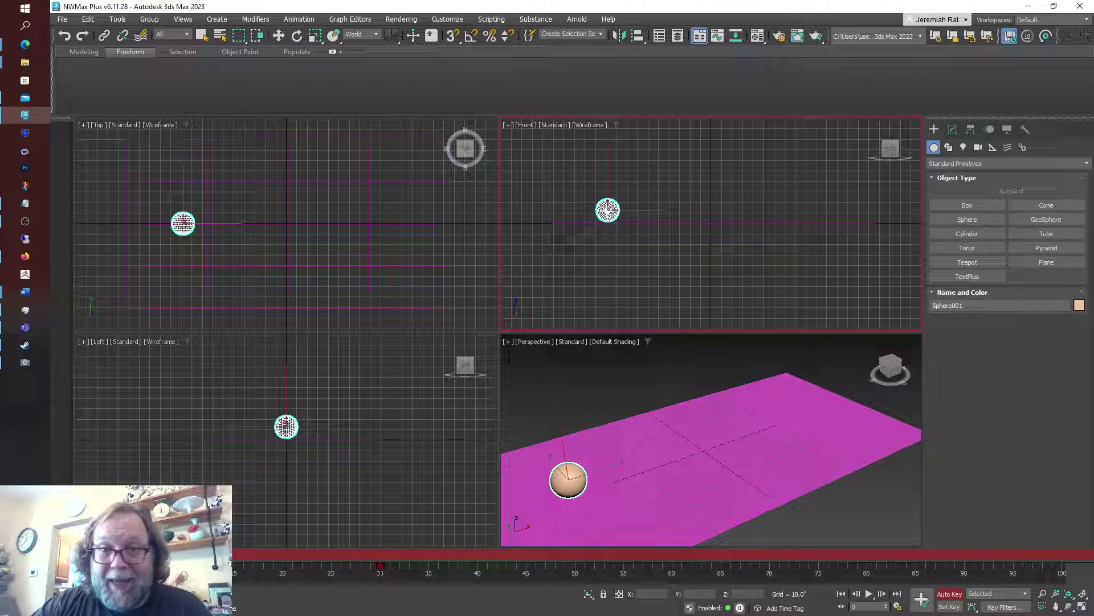
{"action": "key", "text": "/"}
{"action": "key", "text": "comma"}
{"action": "key", "text": "comma"}
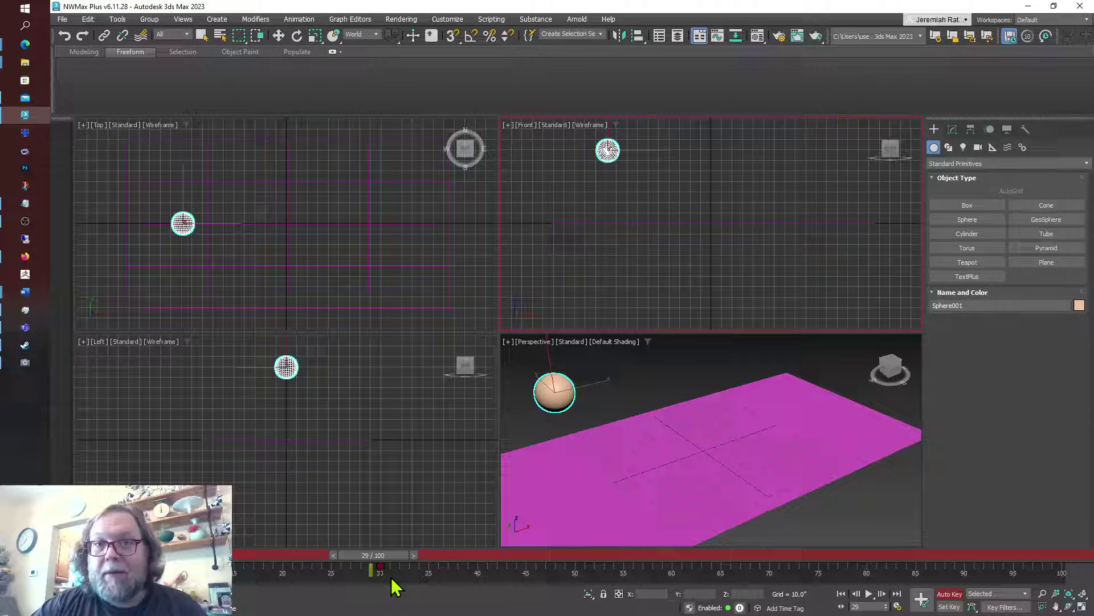
{"action": "key", "text": "Home"}
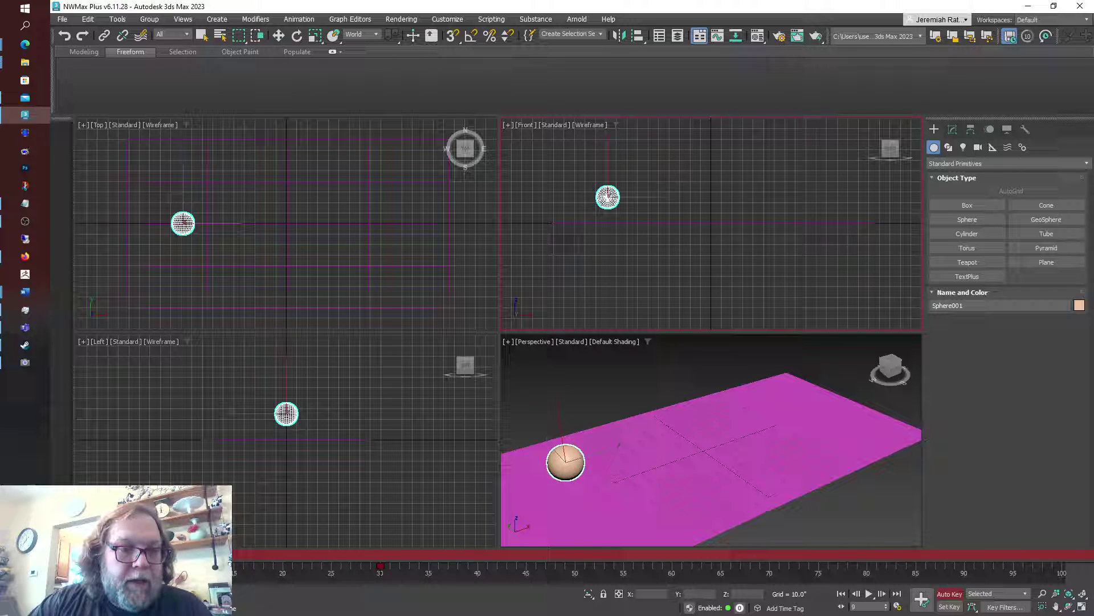
{"action": "key", "text": "period"}
{"action": "key", "text": "period"}
{"action": "left_click_drag", "start_coordinate": [108, 577], "coordinate": [259, 564]}
{"action": "key", "text": "w"}
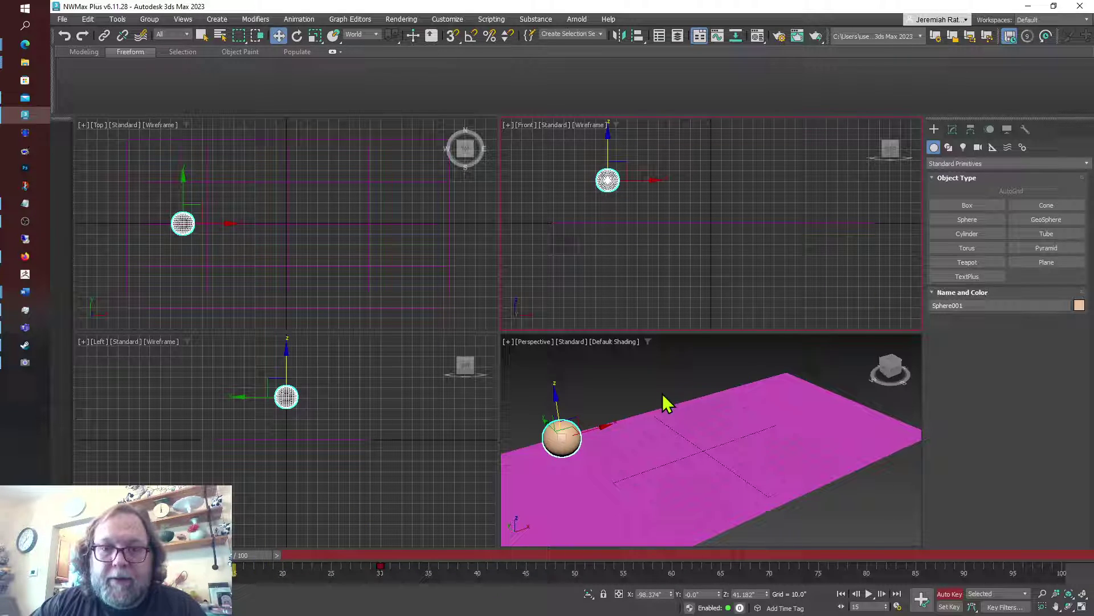
Turn on Angle Snap and Percent Snap with Rotate active in the Perspective view
{"action": "left_click", "coordinate": [298, 36]}
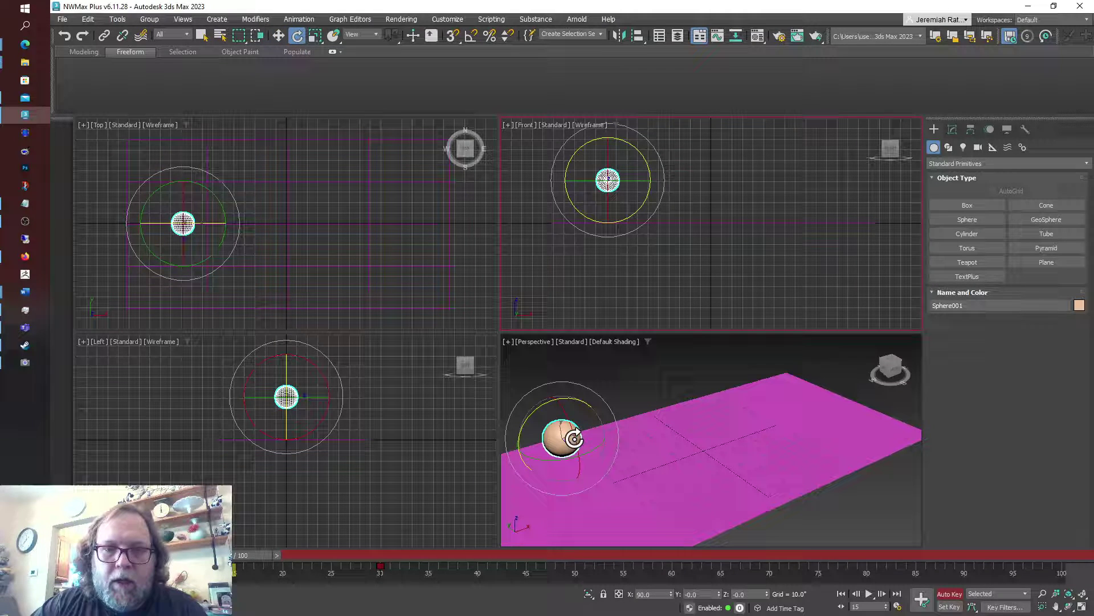
{"action": "left_click", "coordinate": [574, 438]}
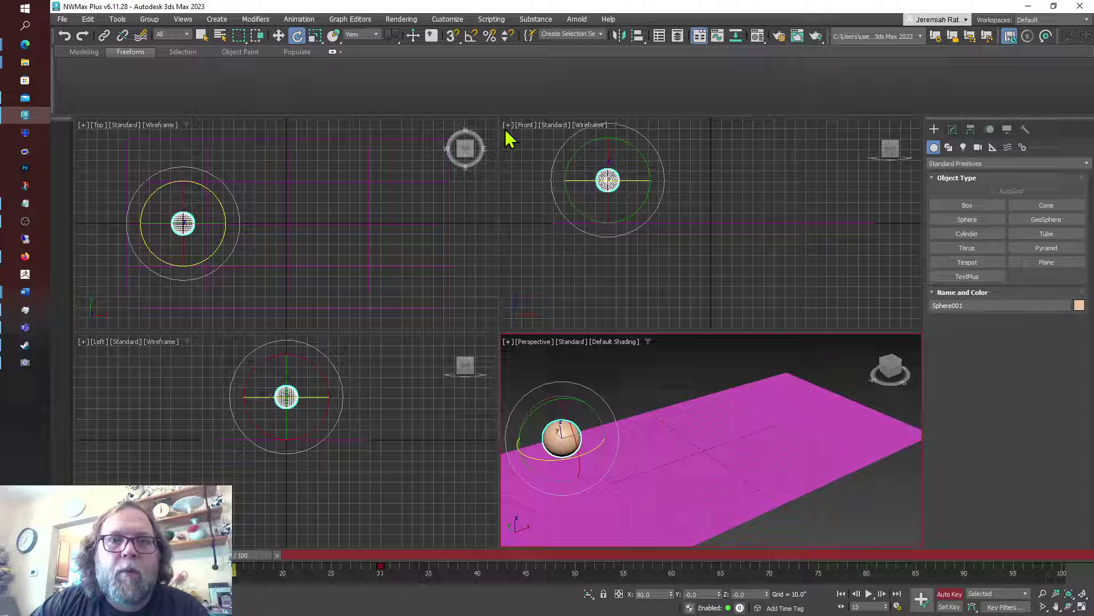
{"action": "left_click", "coordinate": [470, 39]}
{"action": "left_click", "coordinate": [489, 40]}
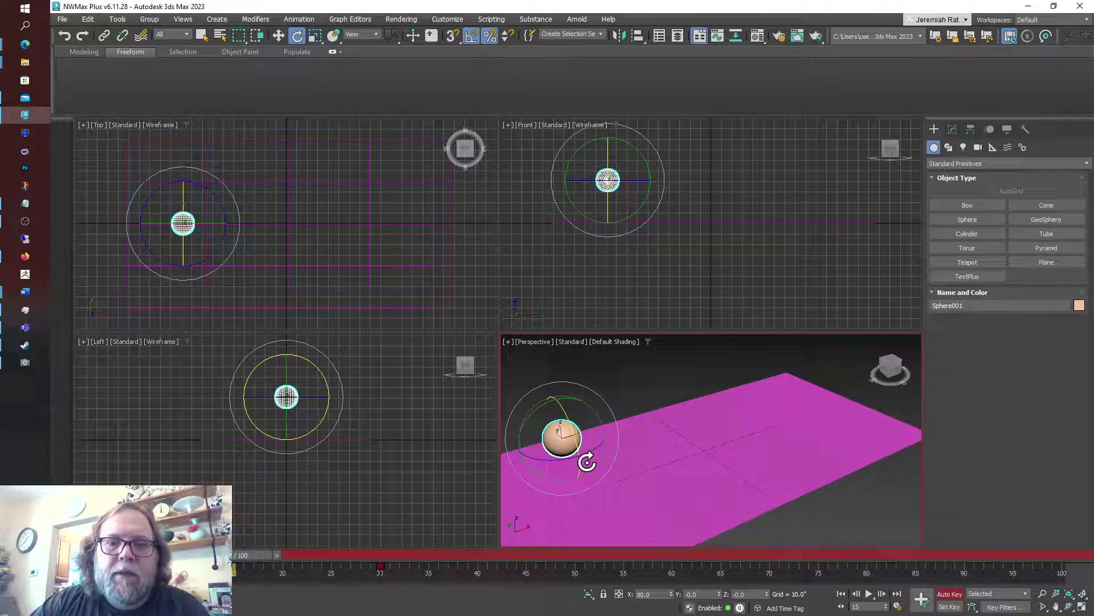
Rotate the sphere at frame 15 and scrub back to preview the rotation
{"action": "right_click", "coordinate": [573, 416]}
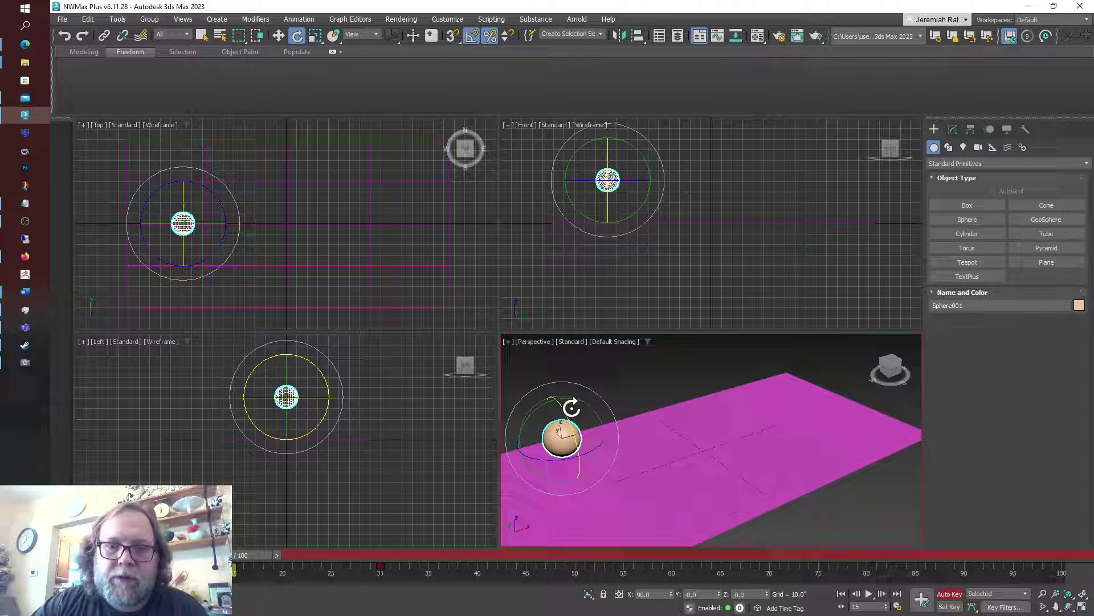
{"action": "left_click_drag", "start_coordinate": [568, 414], "coordinate": [546, 368]}
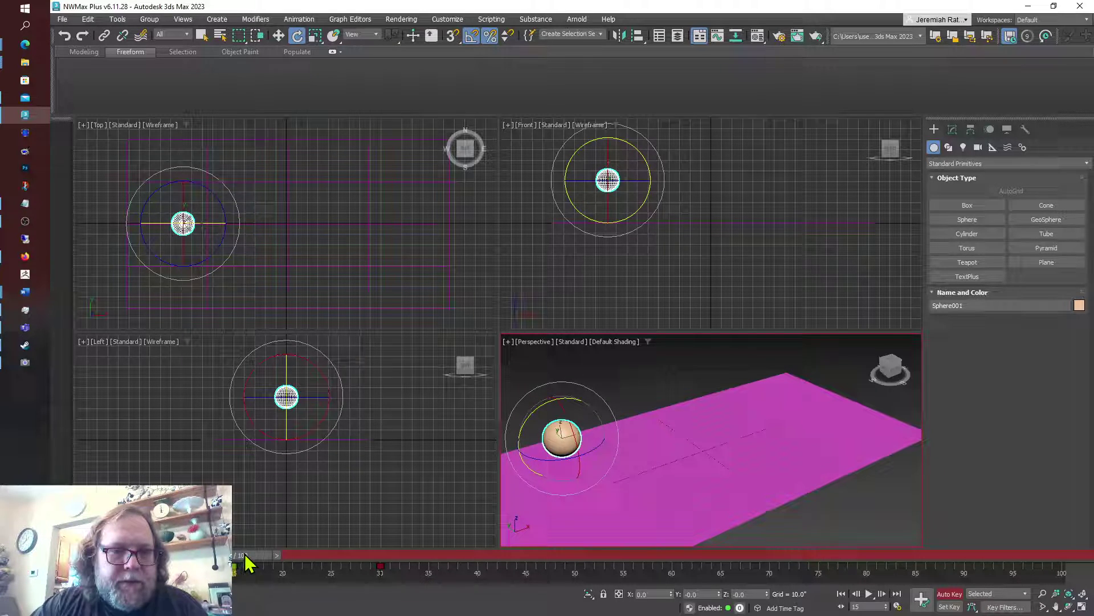
{"action": "mouse_move", "coordinate": [244, 562]}
{"action": "left_mouse_down"}
{"action": "mouse_move", "coordinate": [164, 562]}
{"action": "mouse_move", "coordinate": [376, 555]}
{"action": "mouse_move", "coordinate": [398, 565]}
{"action": "mouse_move", "coordinate": [237, 553]}
{"action": "left_mouse_up"}
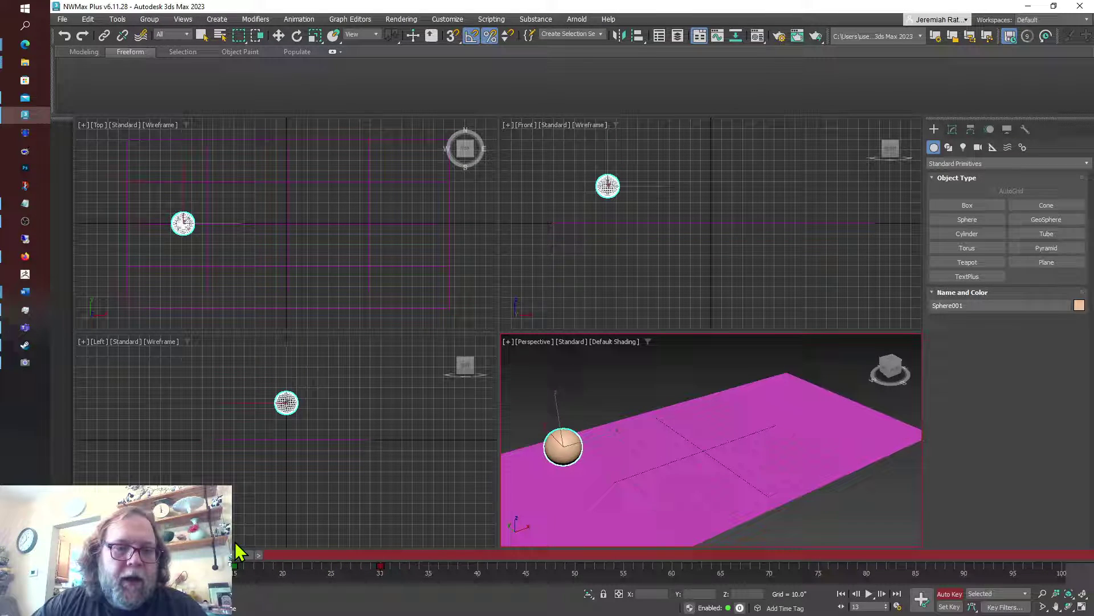
{"action": "key", "text": "e"}
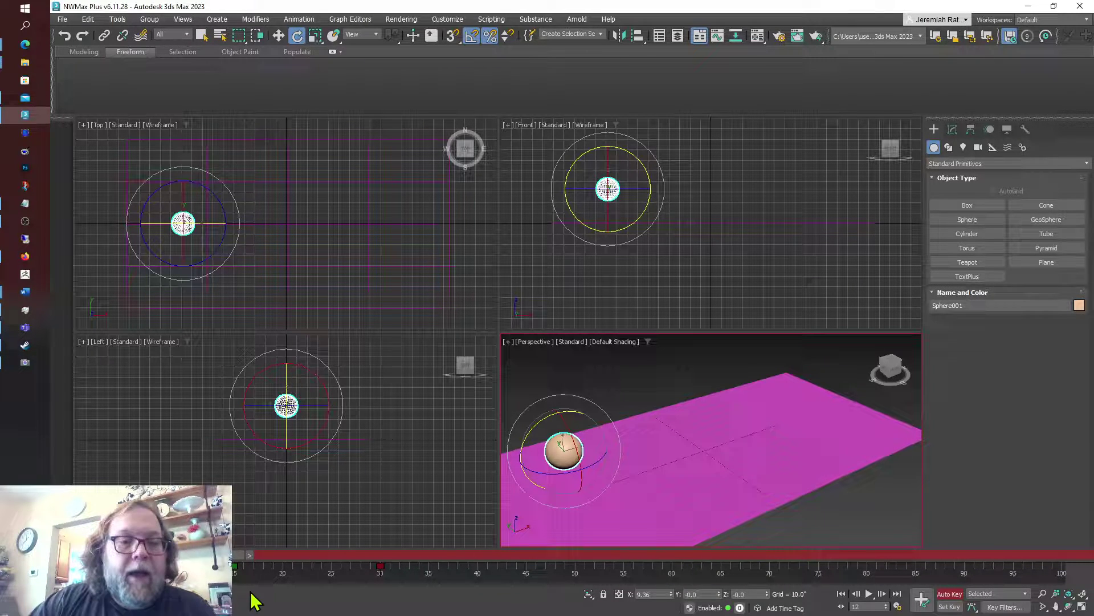
Uniformly scale the sphere to 260 percent at frame 45, then scrub the timeline to preview
{"action": "key", "text": "q"}
{"action": "left_click_drag", "start_coordinate": [204, 555], "coordinate": [525, 568]}
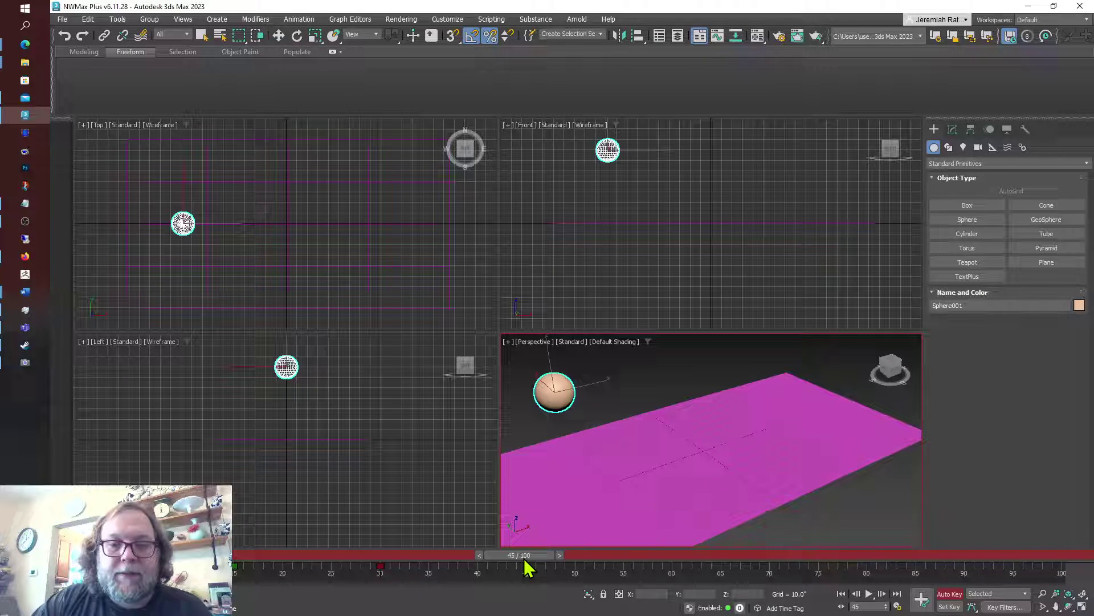
{"action": "key", "text": "e"}
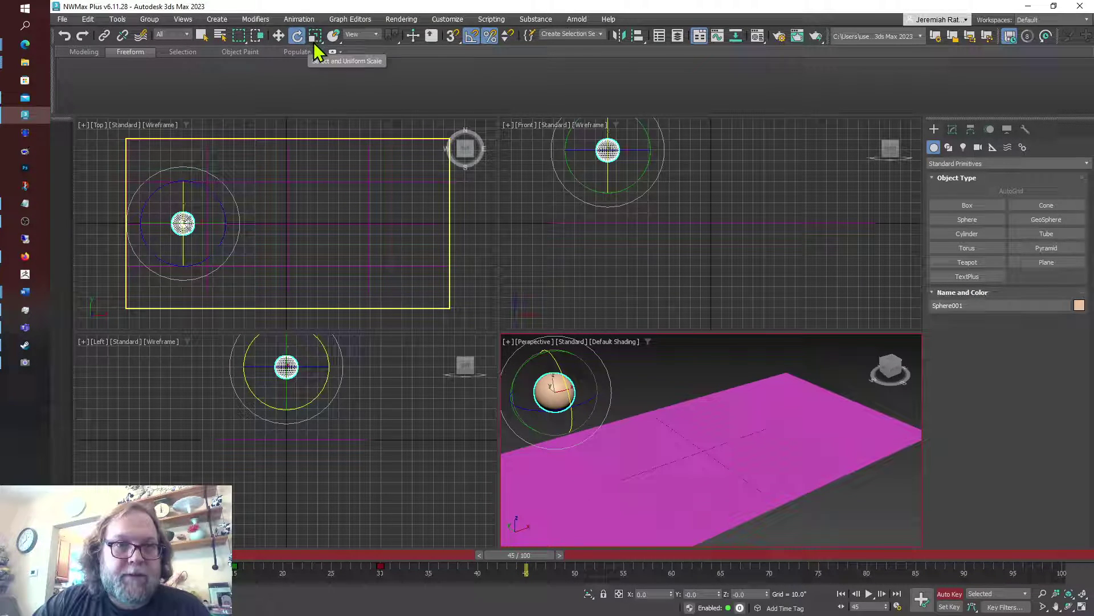
{"action": "left_click", "coordinate": [315, 36]}
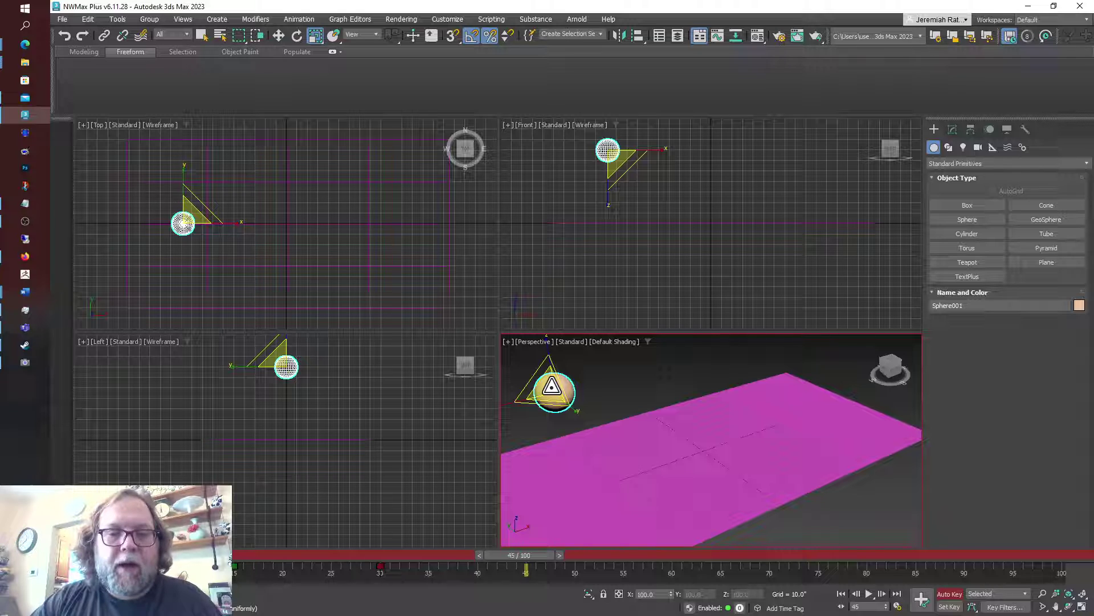
{"action": "left_click_drag", "start_coordinate": [552, 387], "coordinate": [513, 306]}
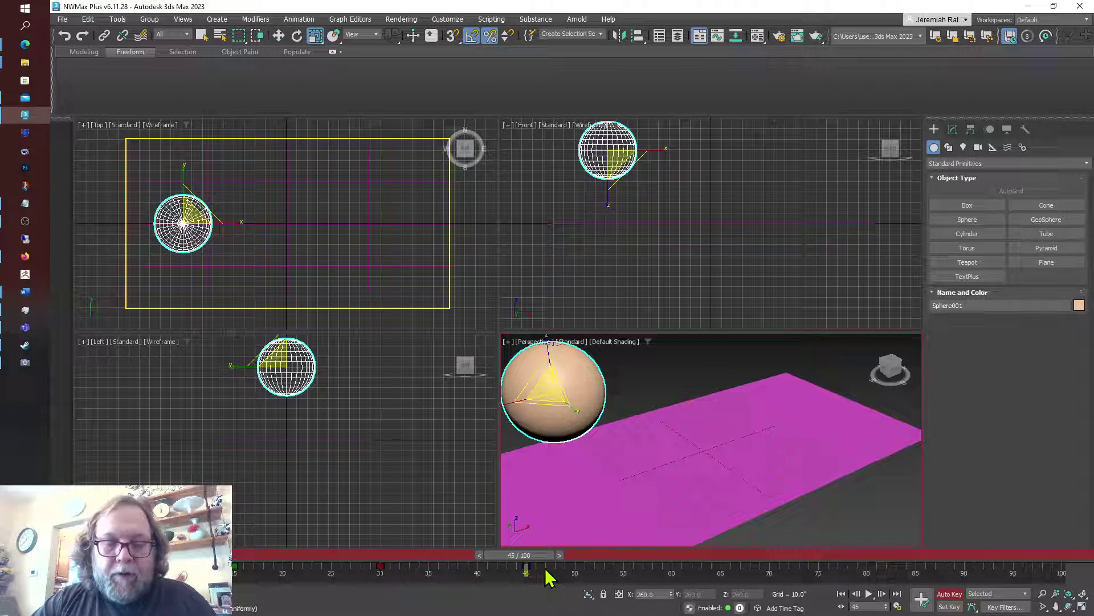
{"action": "left_click_drag", "start_coordinate": [547, 558], "coordinate": [628, 566]}
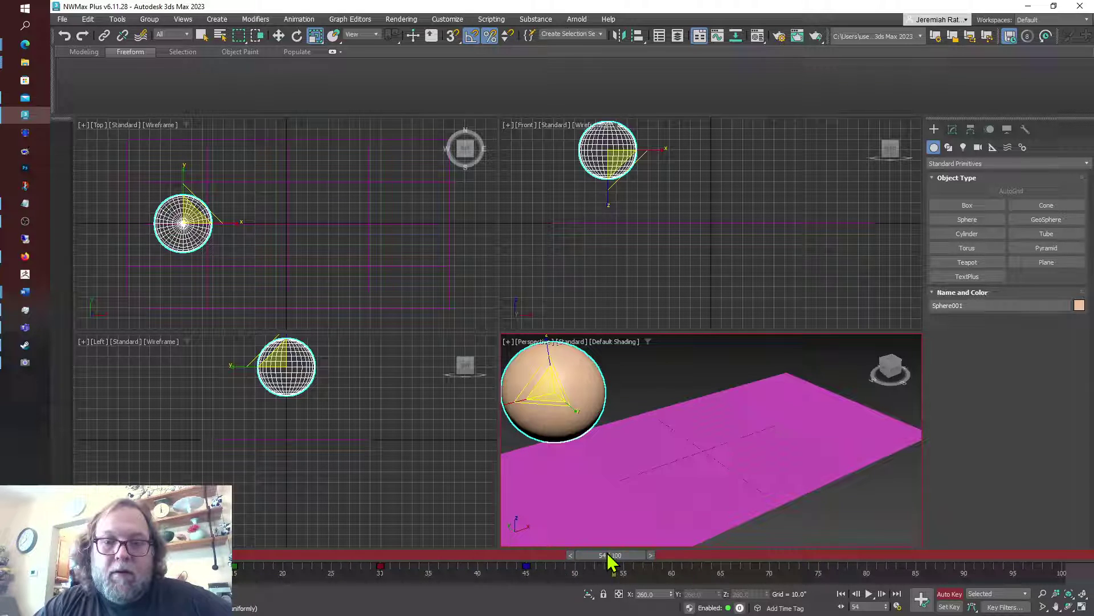
{"action": "mouse_move", "coordinate": [618, 556]}
{"action": "left_mouse_down"}
{"action": "mouse_move", "coordinate": [89, 555]}
{"action": "mouse_move", "coordinate": [425, 544]}
{"action": "mouse_move", "coordinate": [472, 557]}
{"action": "mouse_move", "coordinate": [171, 556]}
{"action": "mouse_move", "coordinate": [536, 553]}
{"action": "mouse_move", "coordinate": [619, 566]}
{"action": "left_mouse_up"}
{"action": "key", "text": "r"}
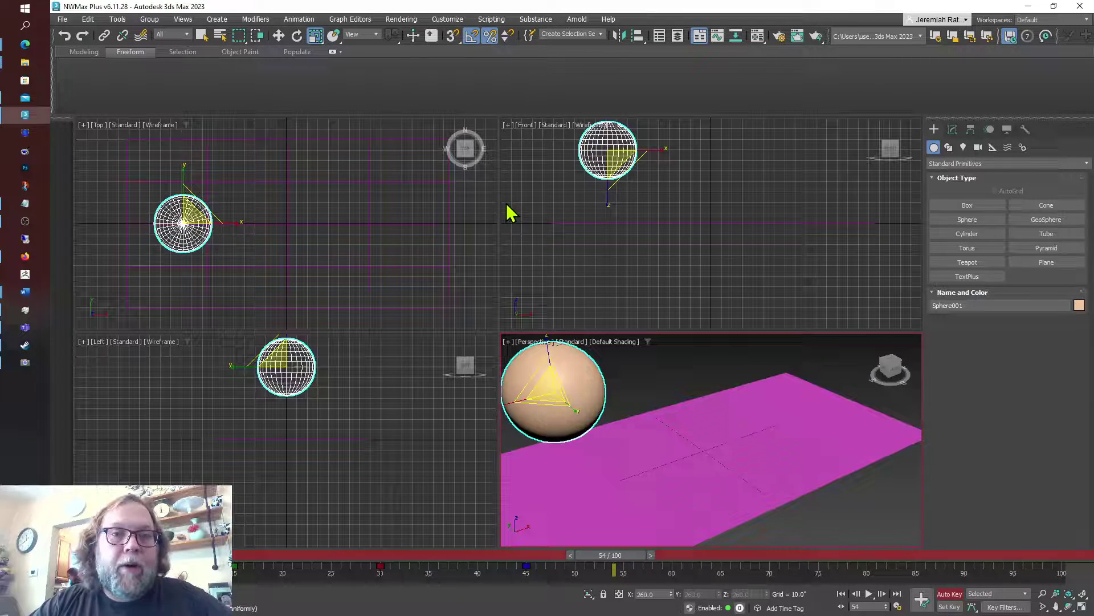
Open the Dope Sheet and expand Sphere001's Transform to show its Position, Rotation and Scale keys
{"action": "left_click", "coordinate": [362, 17]}
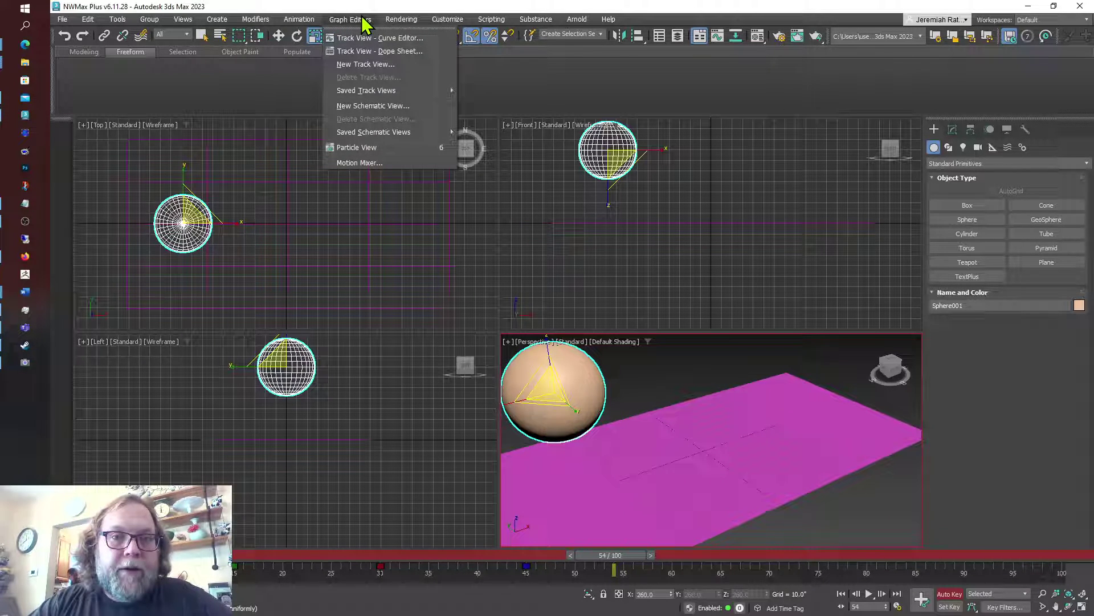
{"action": "left_click", "coordinate": [412, 51]}
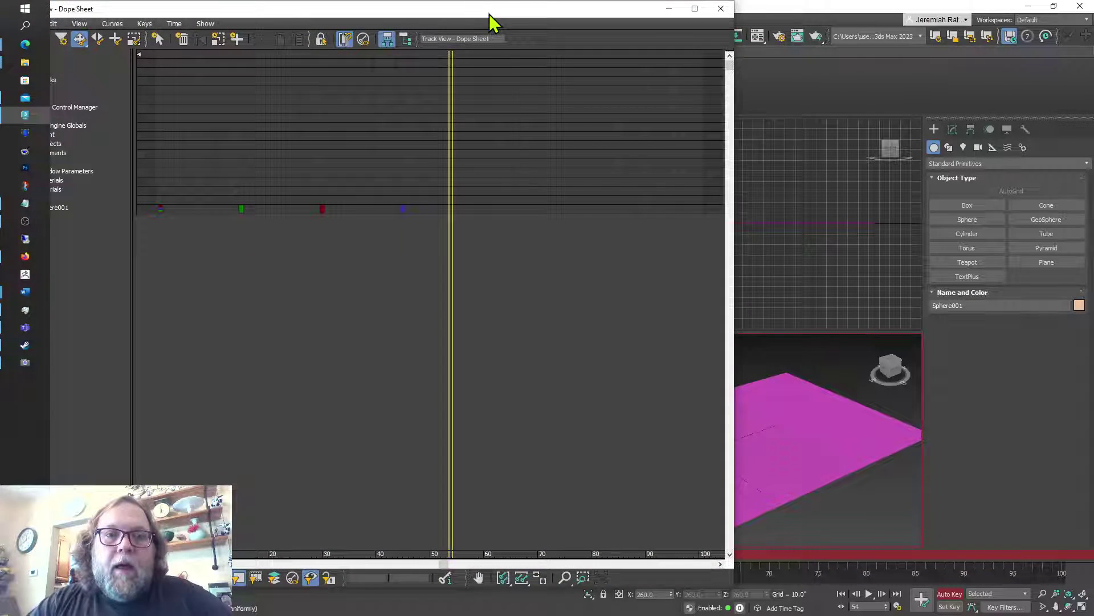
{"action": "left_click_drag", "start_coordinate": [489, 14], "coordinate": [686, 21]}
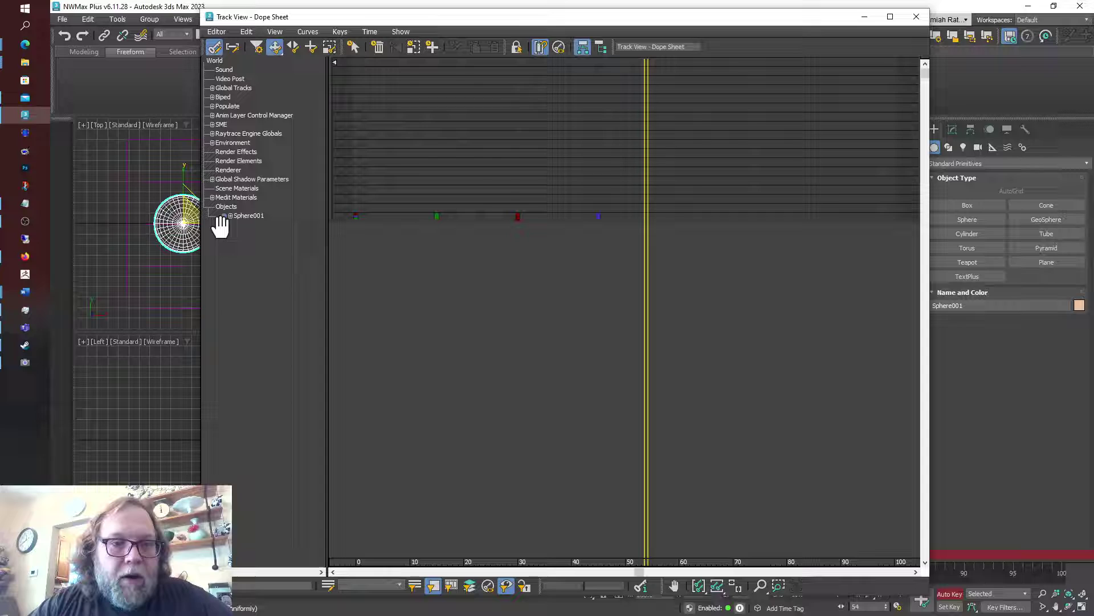
{"action": "left_click", "coordinate": [230, 216]}
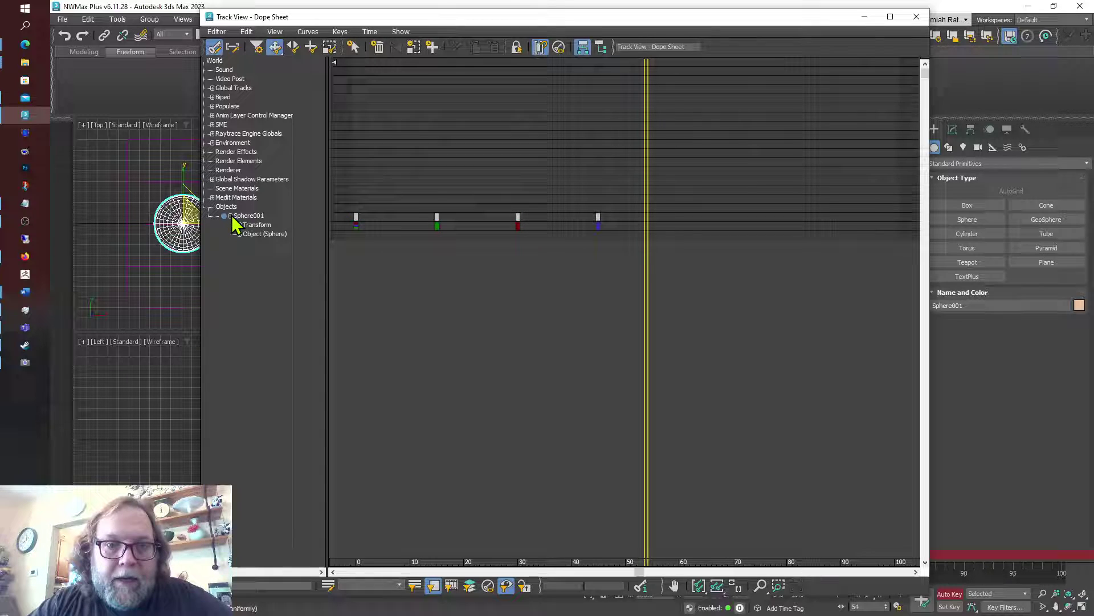
{"action": "left_click", "coordinate": [239, 225]}
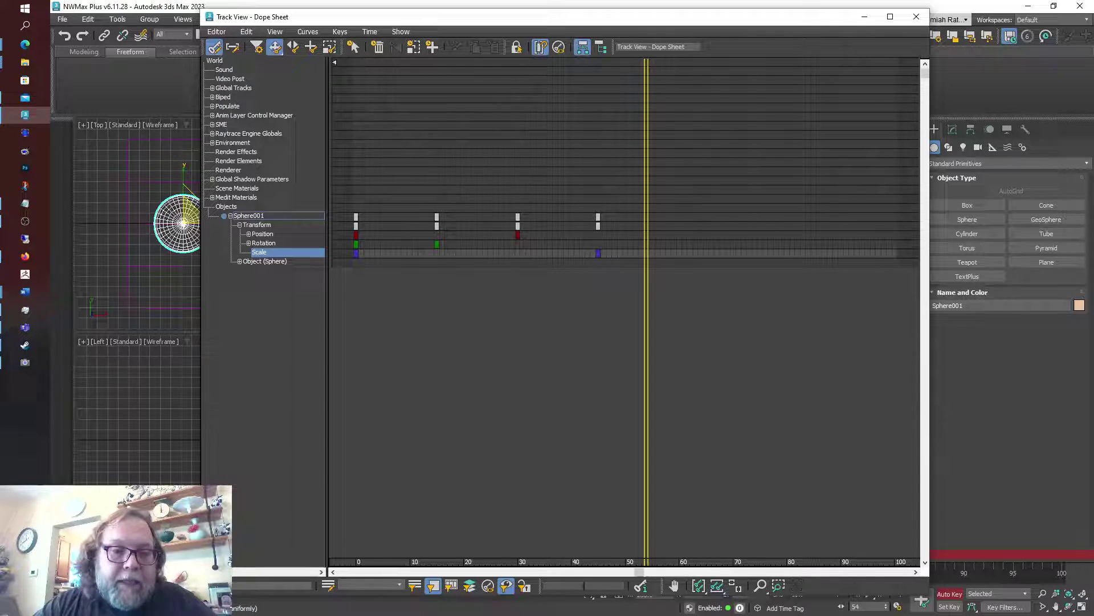
{"action": "right_click", "coordinate": [87, 572]}
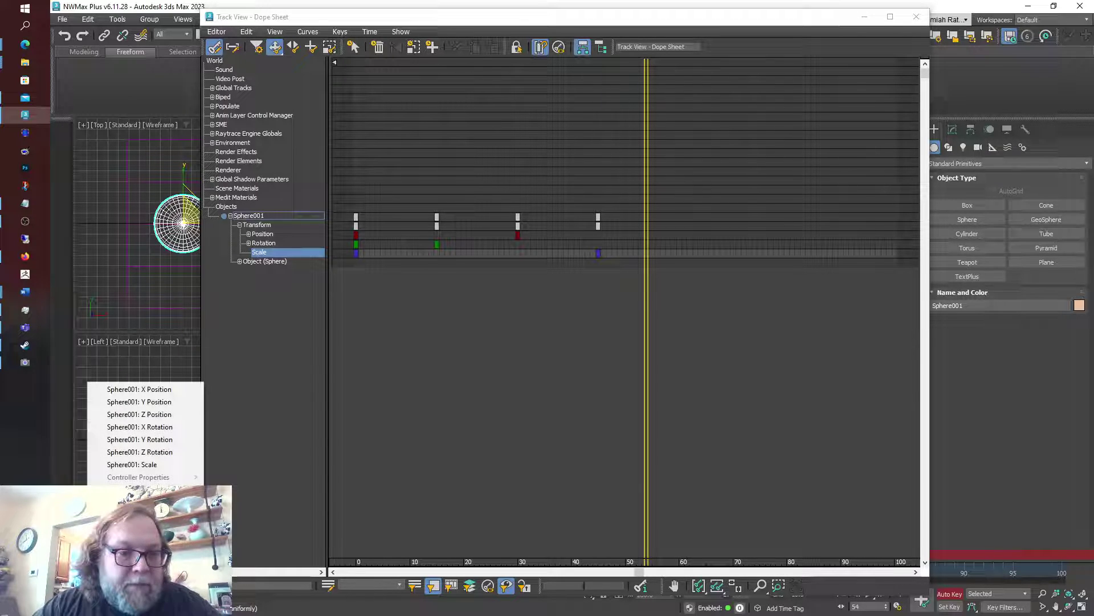
{"action": "left_click", "coordinate": [474, 401]}
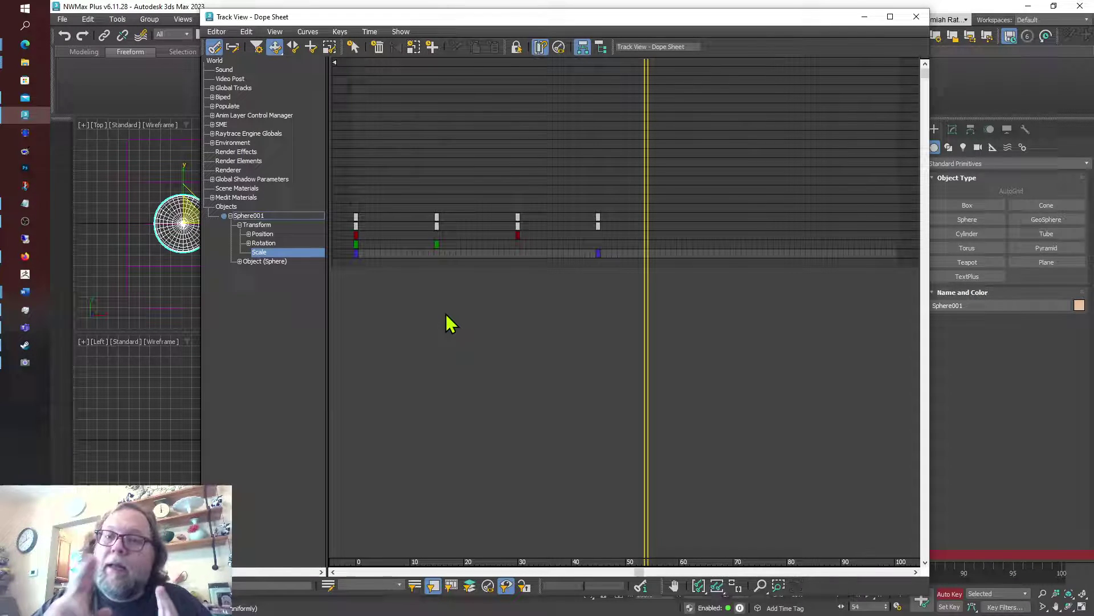
Swap the Dope Sheet for the Curve Editor and enlarge its window
{"action": "left_click", "coordinate": [913, 18]}
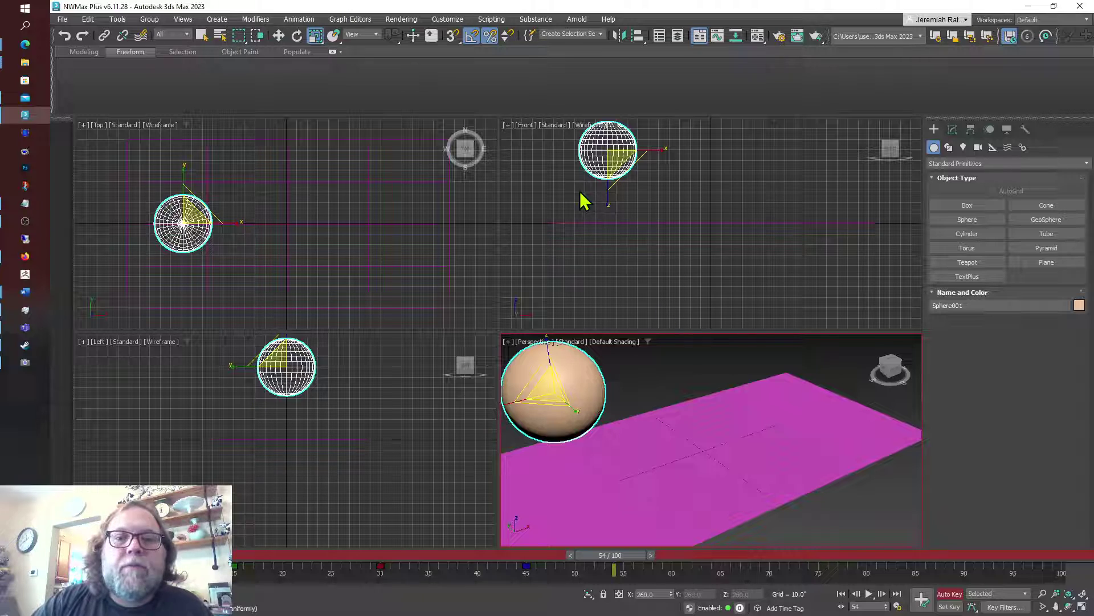
{"action": "left_click", "coordinate": [350, 19]}
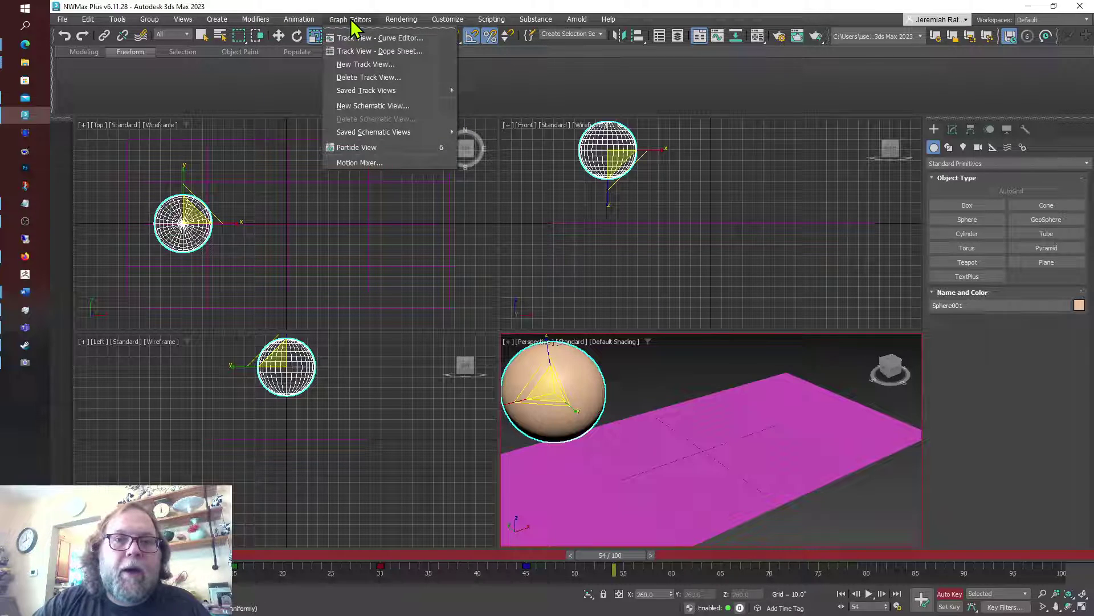
{"action": "left_click", "coordinate": [379, 50]}
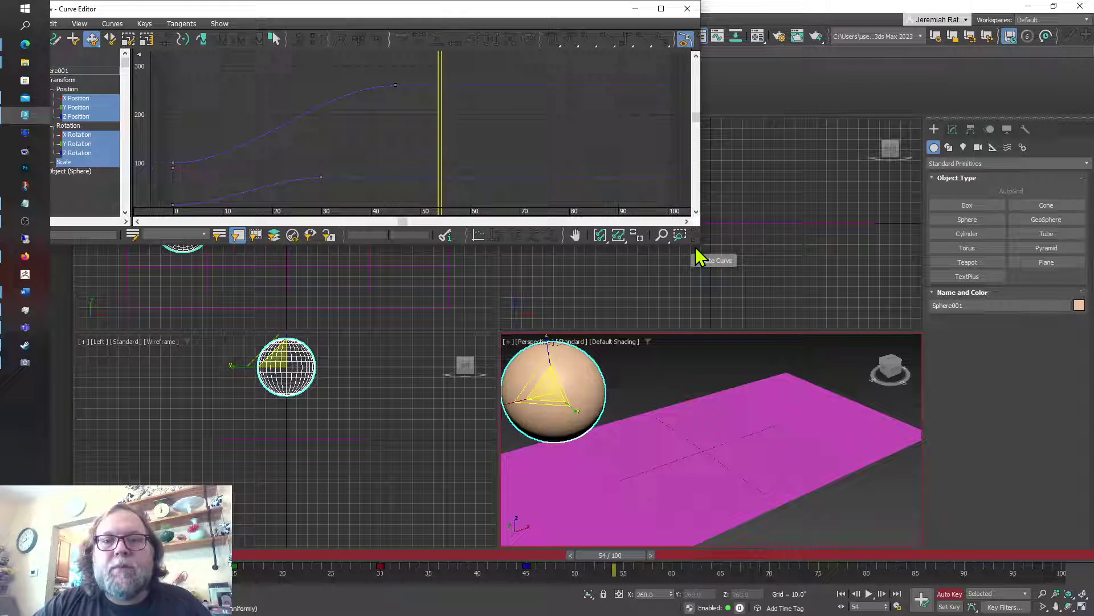
{"action": "left_click_drag", "start_coordinate": [698, 245], "coordinate": [847, 458]}
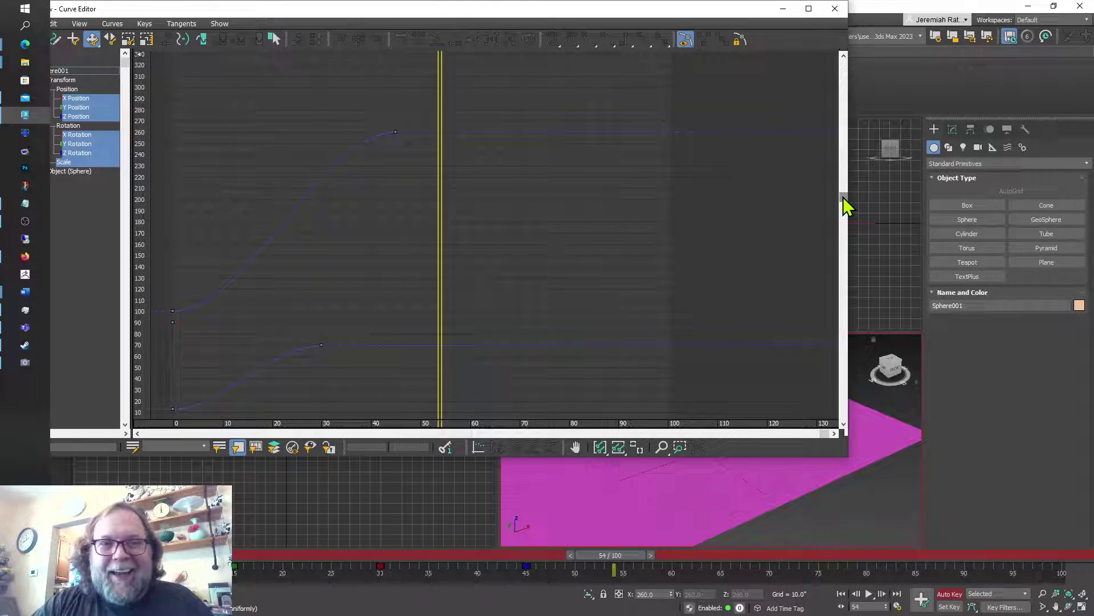
{"action": "left_click_drag", "start_coordinate": [843, 205], "coordinate": [848, 220]}
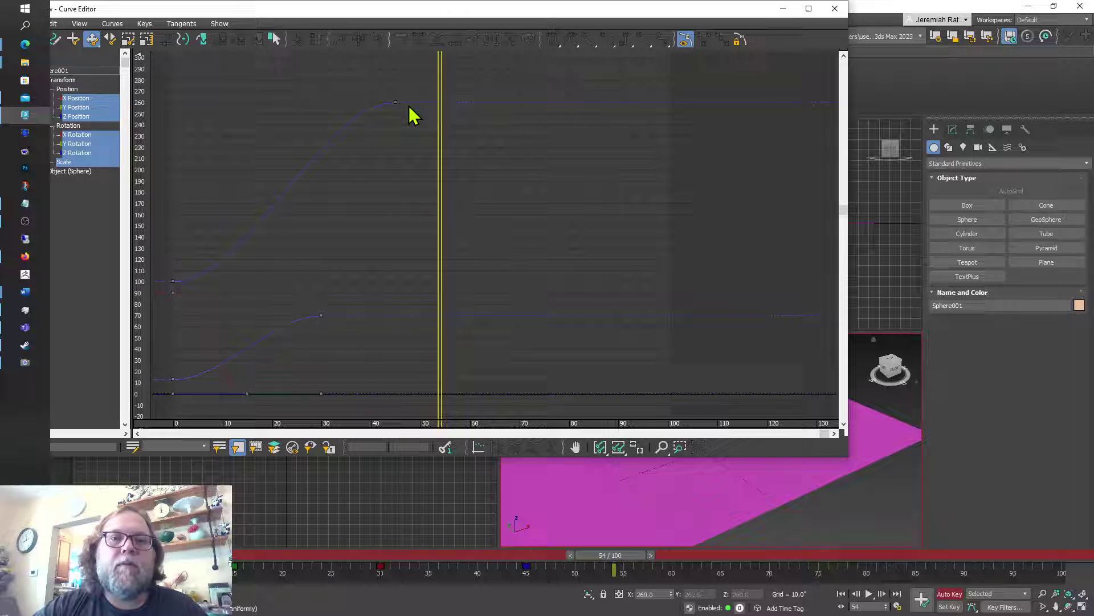
Pick the X Position, Rotation and Transform tracks, then move the editor window right
{"action": "left_click", "coordinate": [80, 99]}
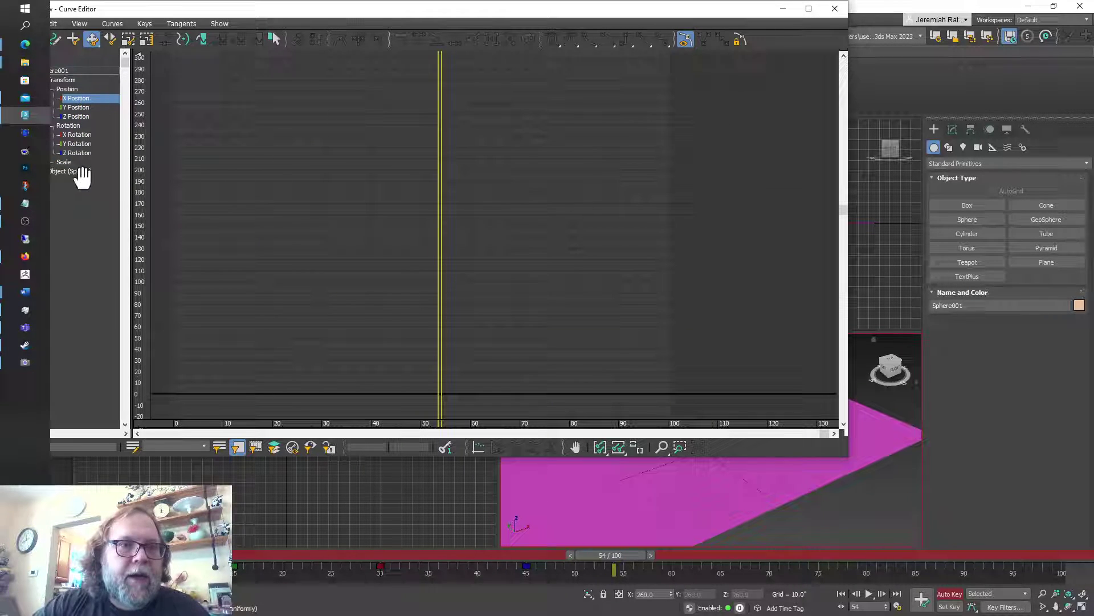
{"action": "left_click", "coordinate": [69, 127]}
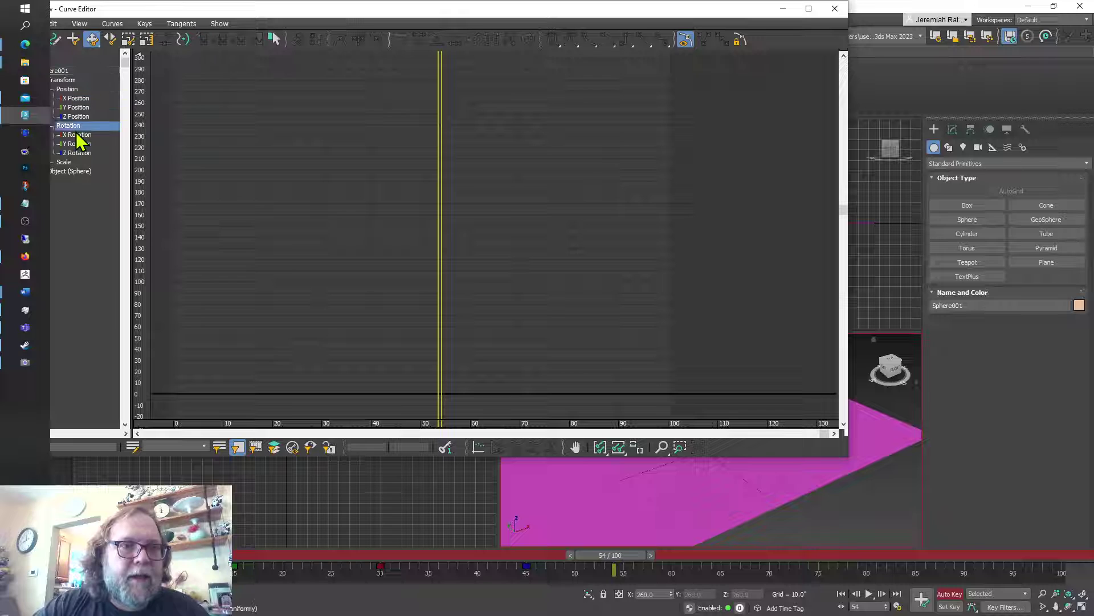
{"action": "left_click", "coordinate": [64, 81]}
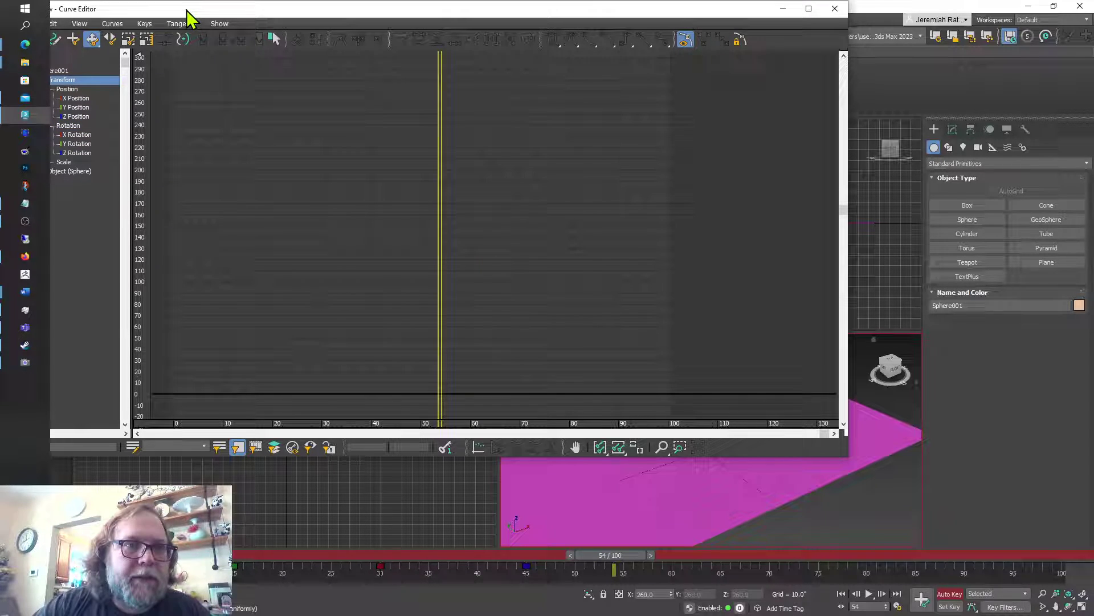
{"action": "left_click_drag", "start_coordinate": [188, 14], "coordinate": [314, 45]}
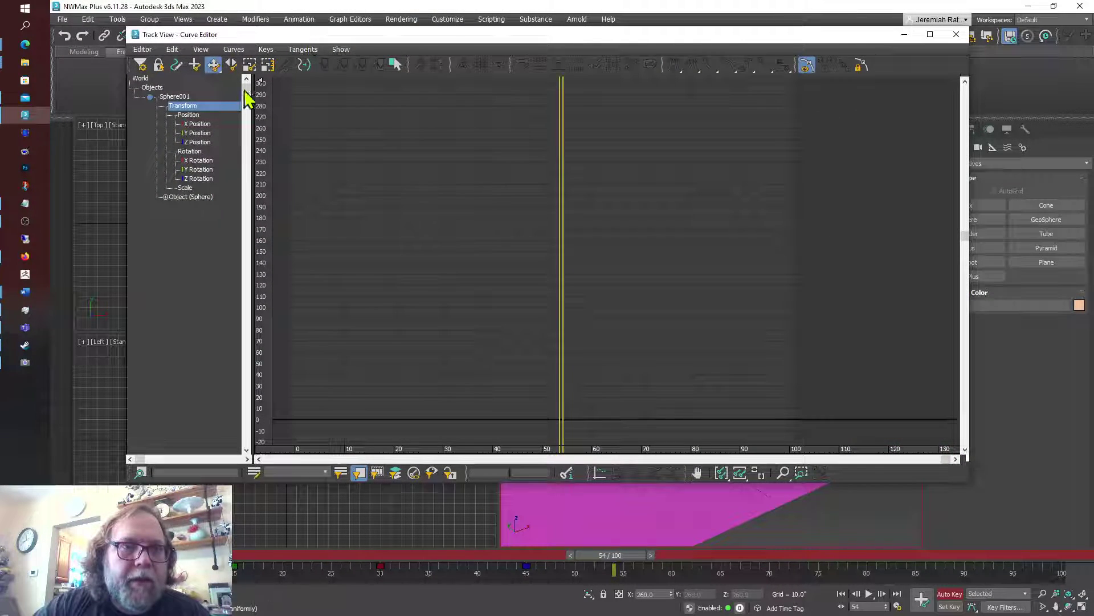
Display the position, rotation and scale (100 to 260) curves, ending on Position
{"action": "left_click", "coordinate": [183, 115]}
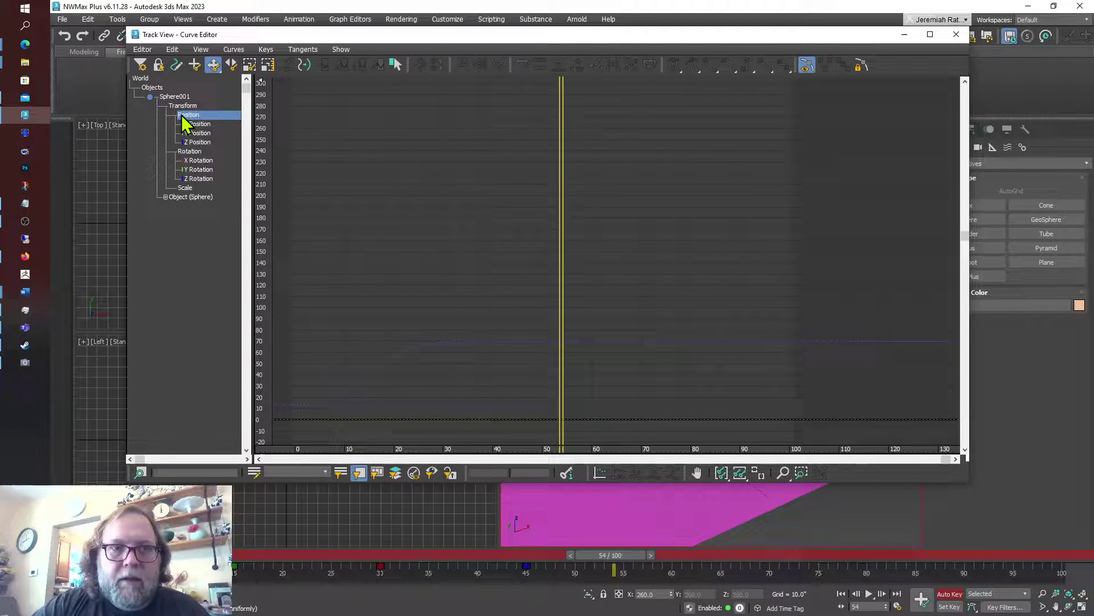
{"action": "left_click", "coordinate": [188, 152]}
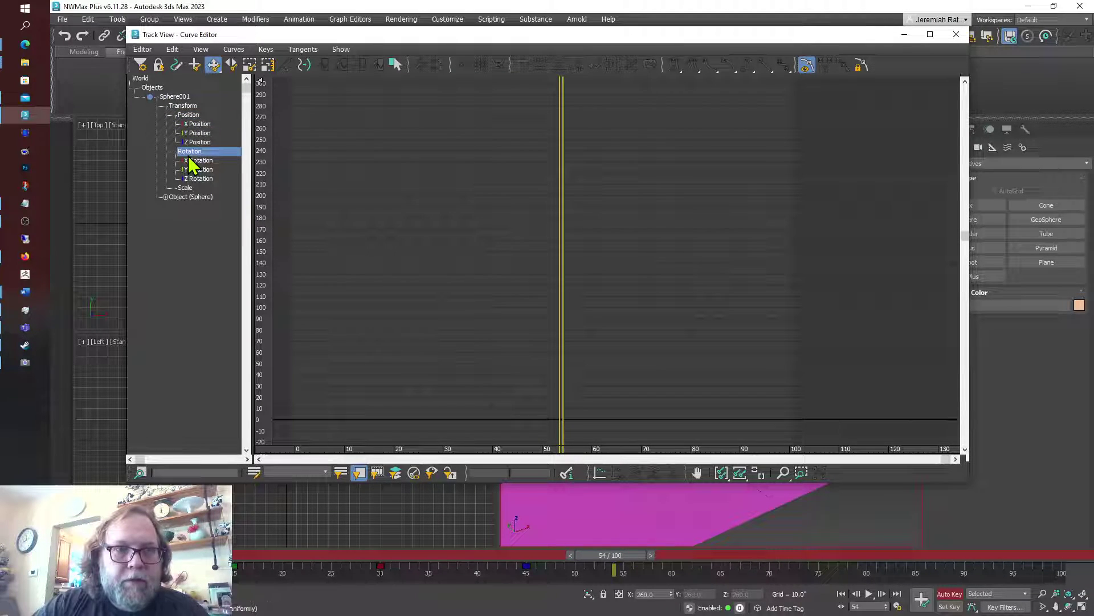
{"action": "left_click", "coordinate": [187, 188]}
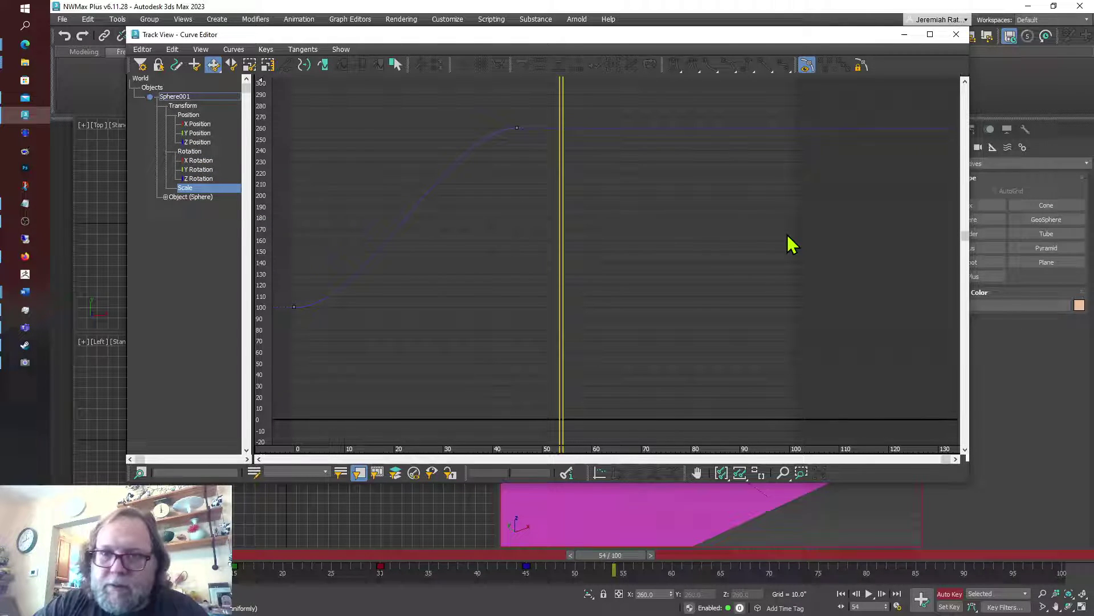
{"action": "scroll", "coordinate": [964, 246], "scroll_direction": "down", "scroll_amount": 2}
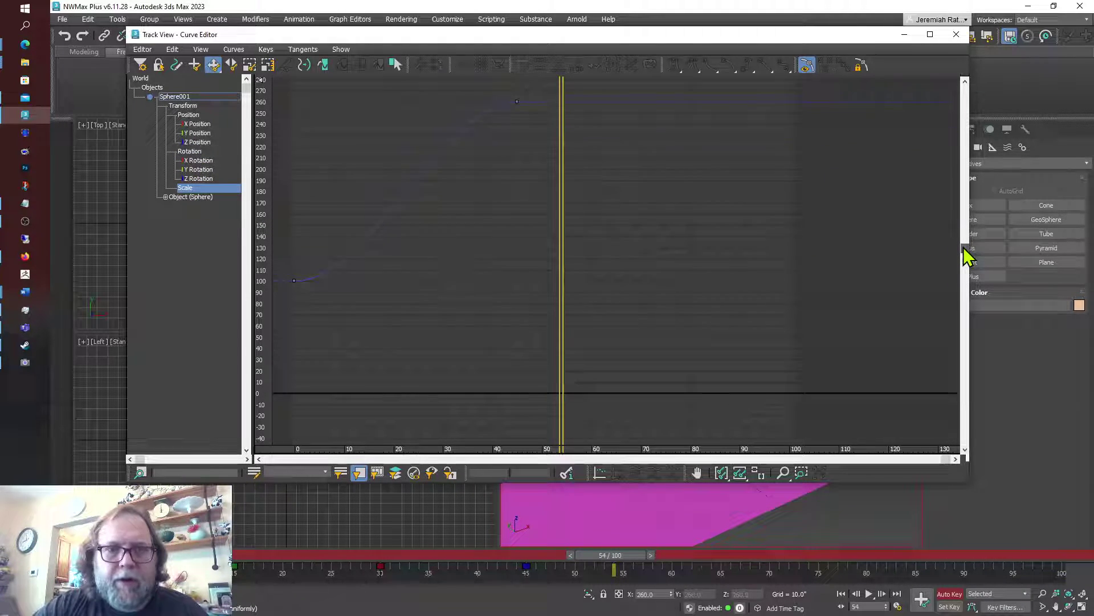
{"action": "left_click", "coordinate": [177, 98]}
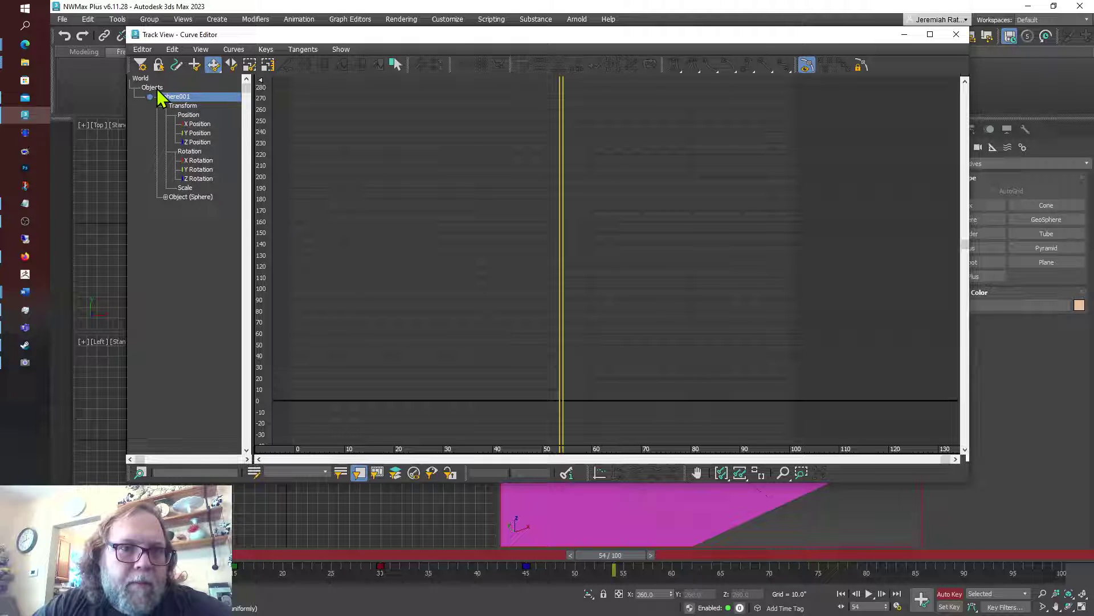
{"action": "left_click", "coordinate": [157, 96]}
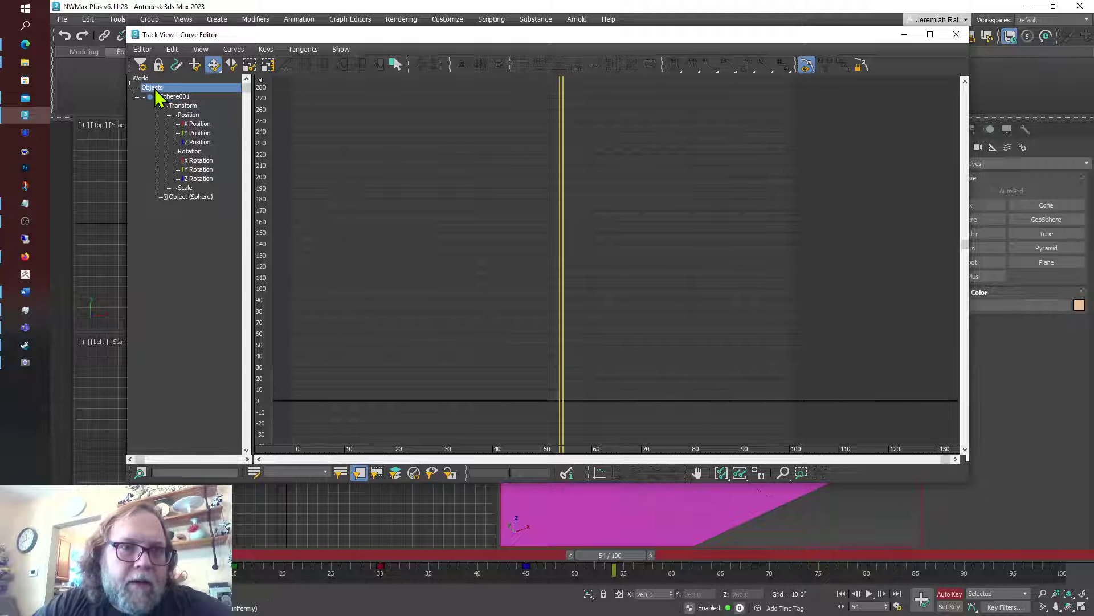
{"action": "left_click", "coordinate": [182, 107]}
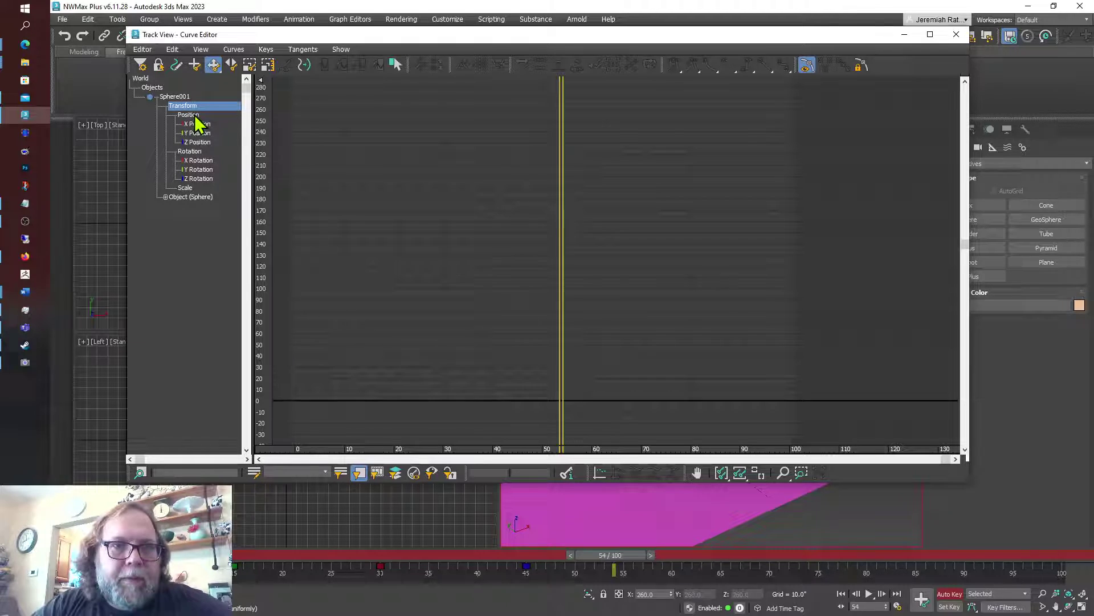
{"action": "left_click", "coordinate": [191, 114]}
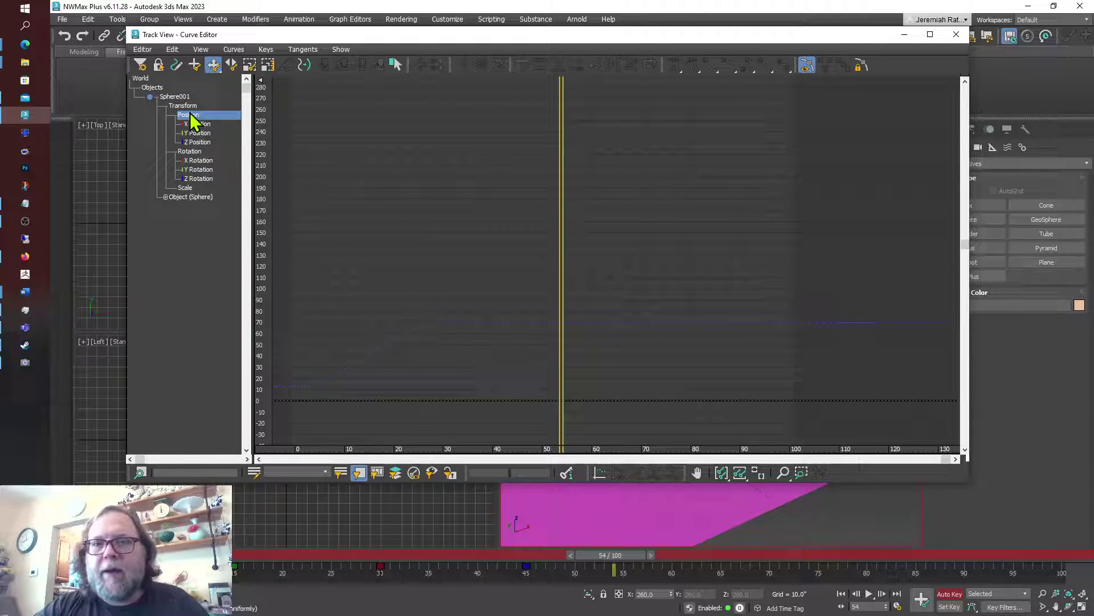
Close the Curve Editor to reveal the four viewports at frame 54
{"action": "left_click", "coordinate": [955, 35]}
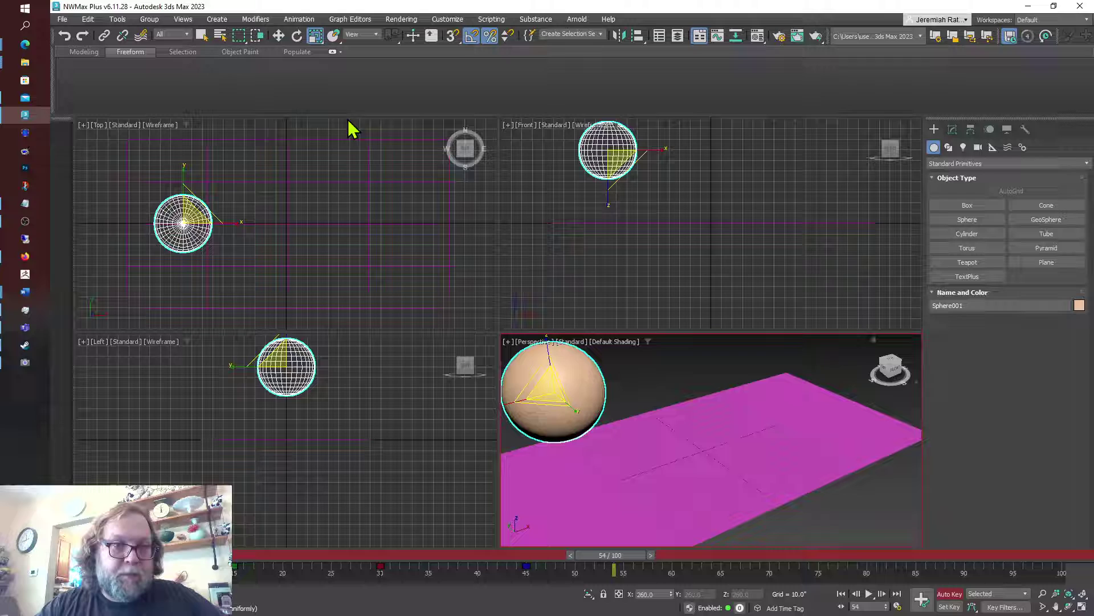
At frame 60, key Sphere001 moved right in the Front viewport, then scrub back to frame 43
{"action": "left_click_drag", "start_coordinate": [631, 561], "coordinate": [688, 528]}
{"action": "key", "text": "r"}
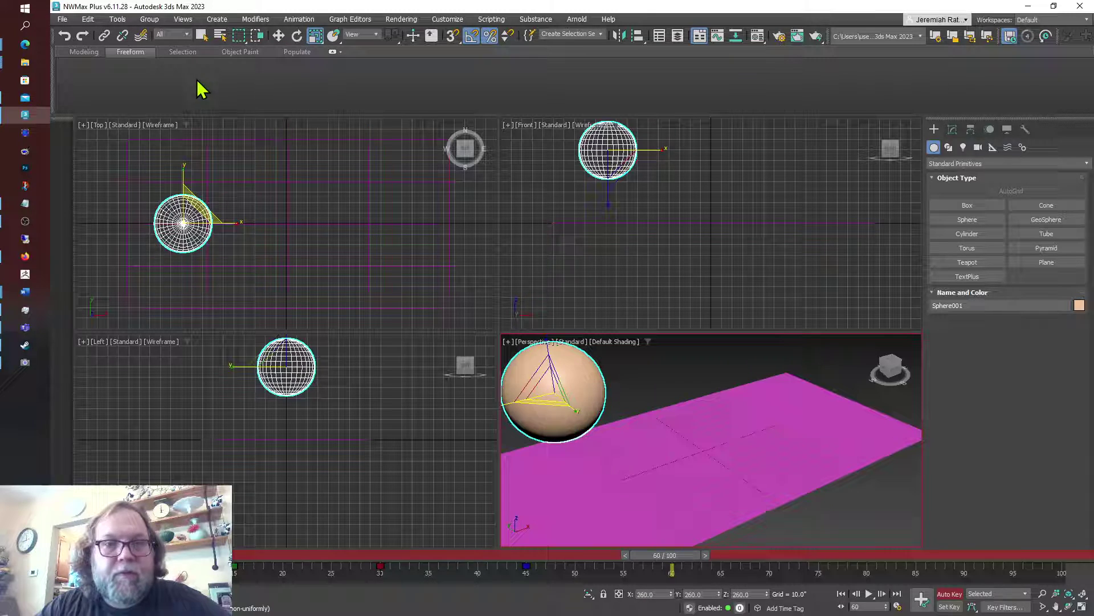
{"action": "left_click", "coordinate": [278, 35]}
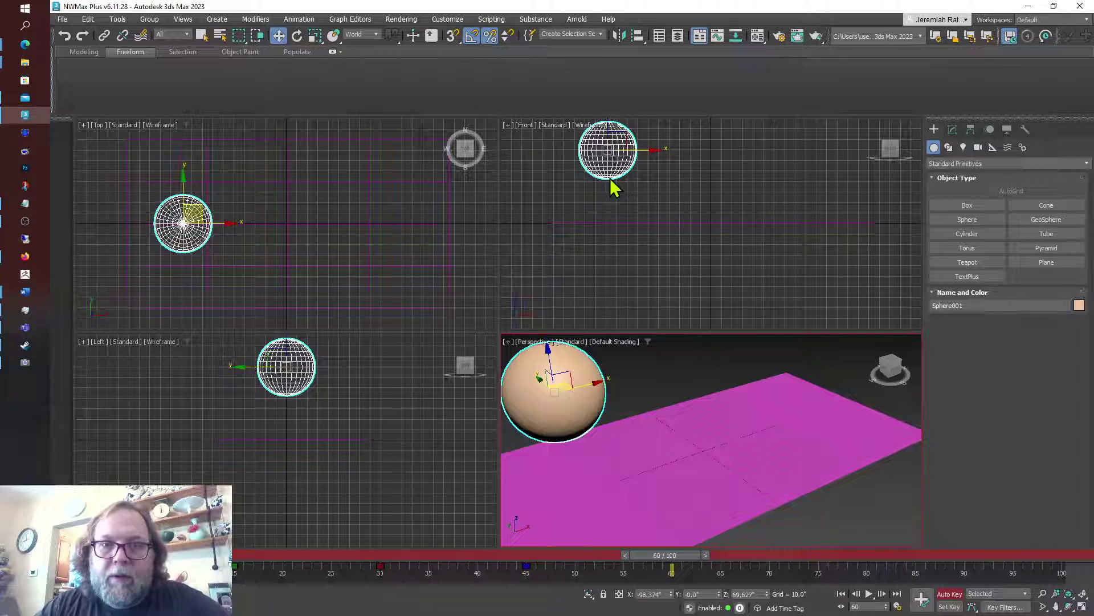
{"action": "right_click", "coordinate": [659, 166]}
{"action": "left_click_drag", "start_coordinate": [619, 134], "coordinate": [836, 177]}
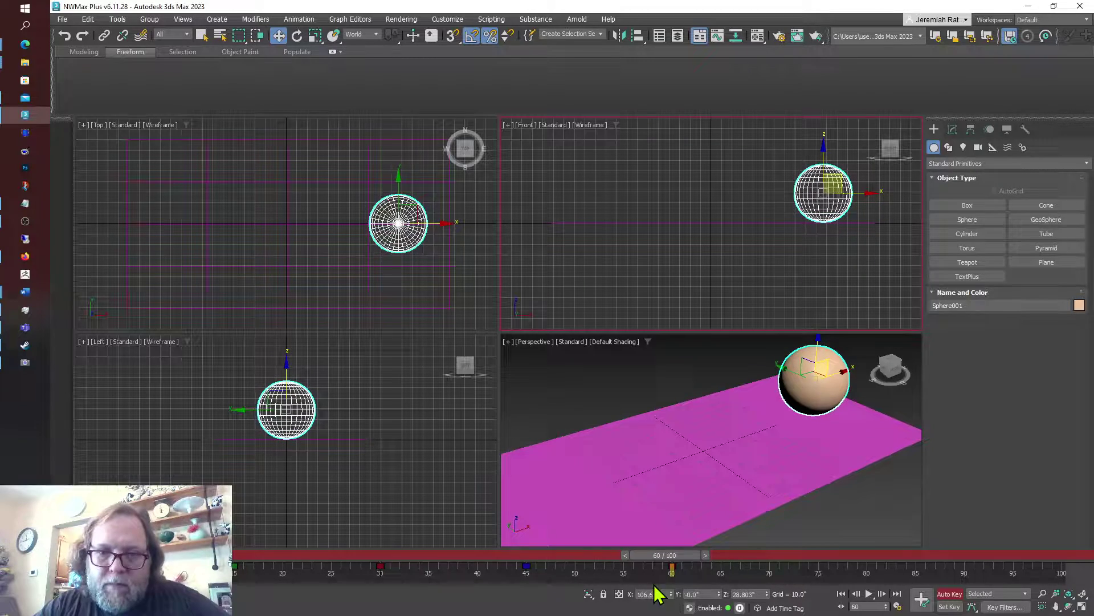
{"action": "left_click_drag", "start_coordinate": [668, 556], "coordinate": [510, 572]}
{"action": "key", "text": "w"}
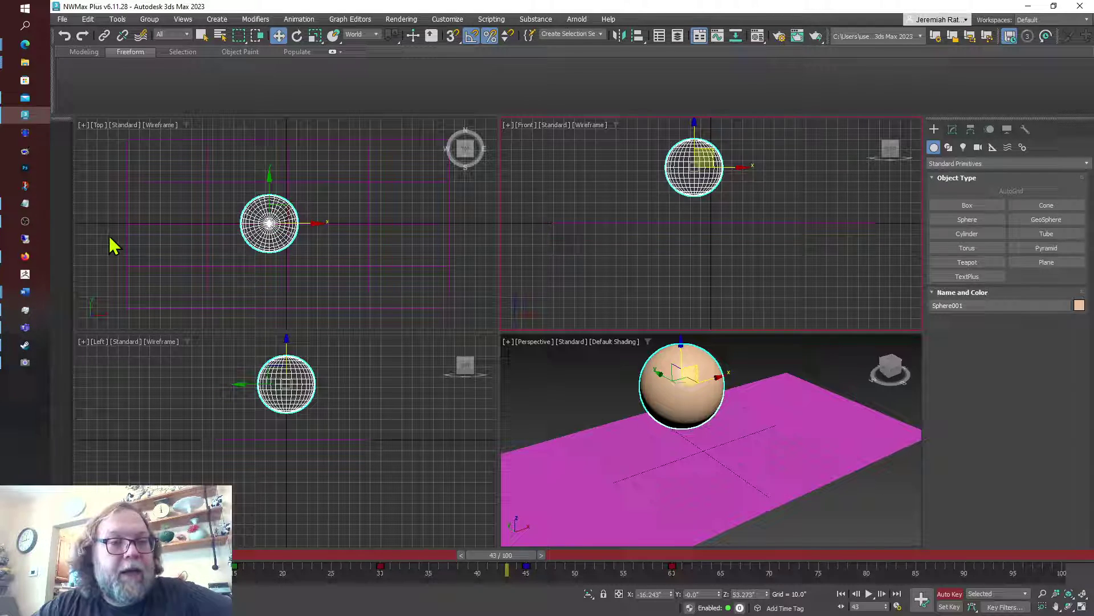
{"action": "mouse_move", "coordinate": [26, 222]}
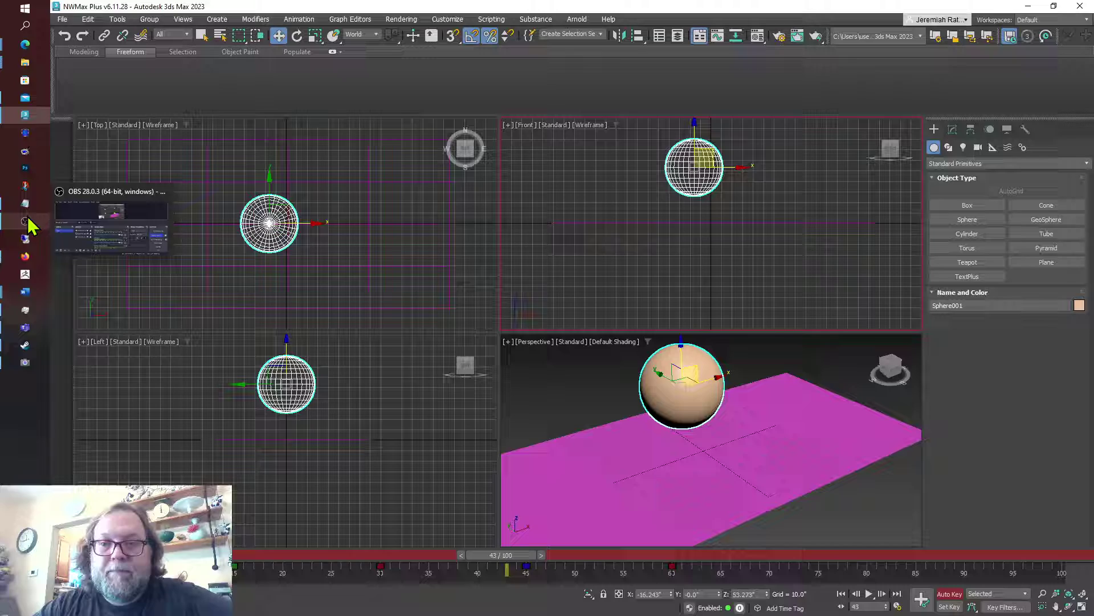